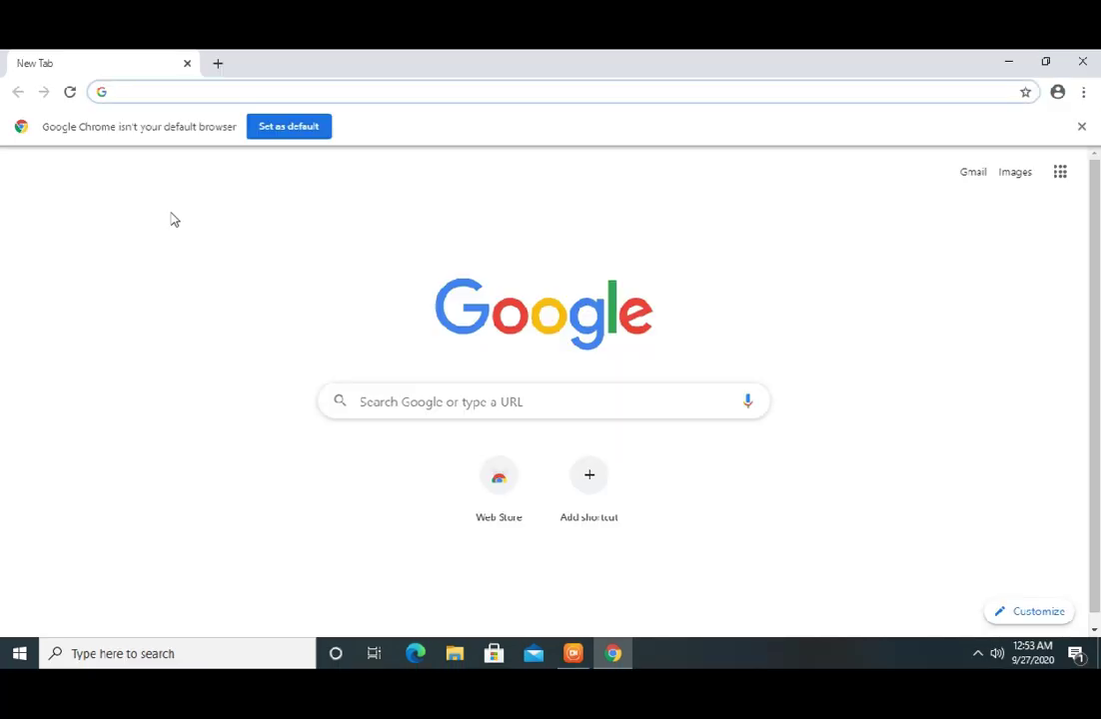
Search the web for 'google forms' and open the Google Forms sign-in result
{"action": "left_click", "coordinate": [176, 99]}
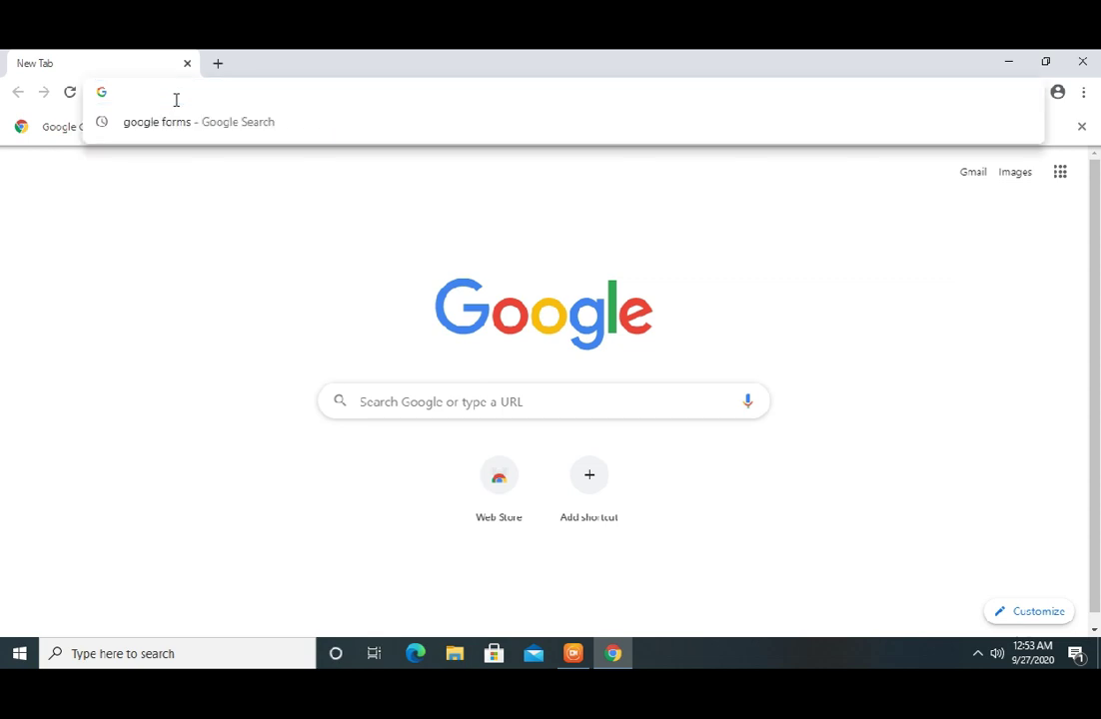
{"action": "type", "text": "google "}
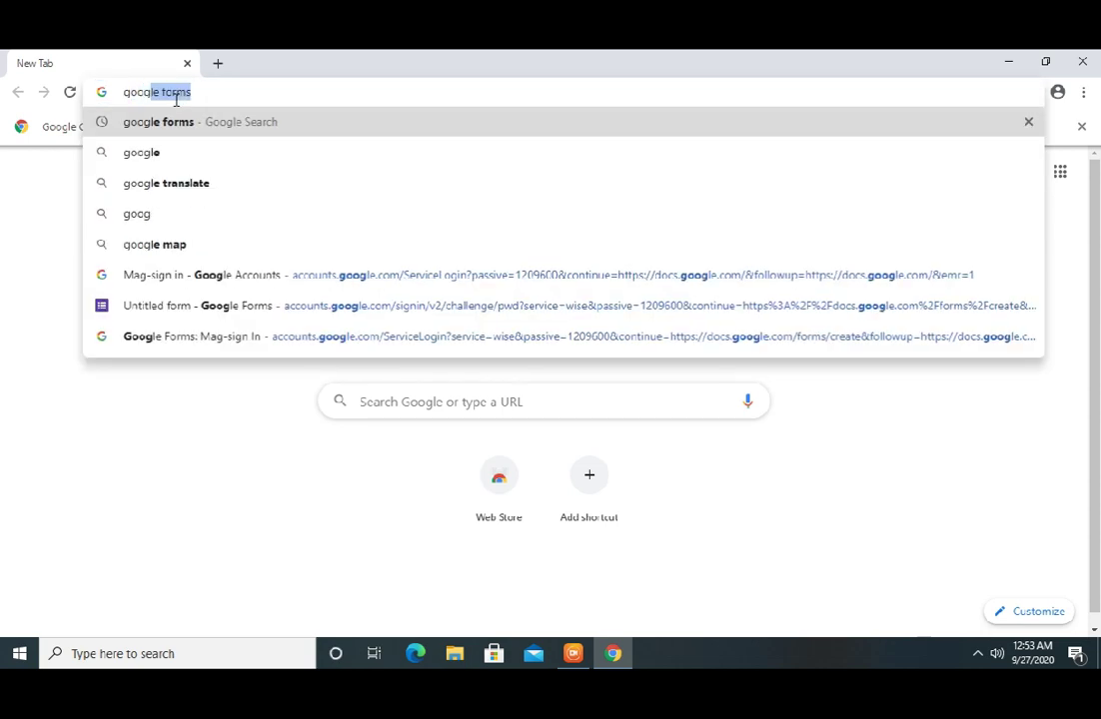
{"action": "type", "text": "fo"}
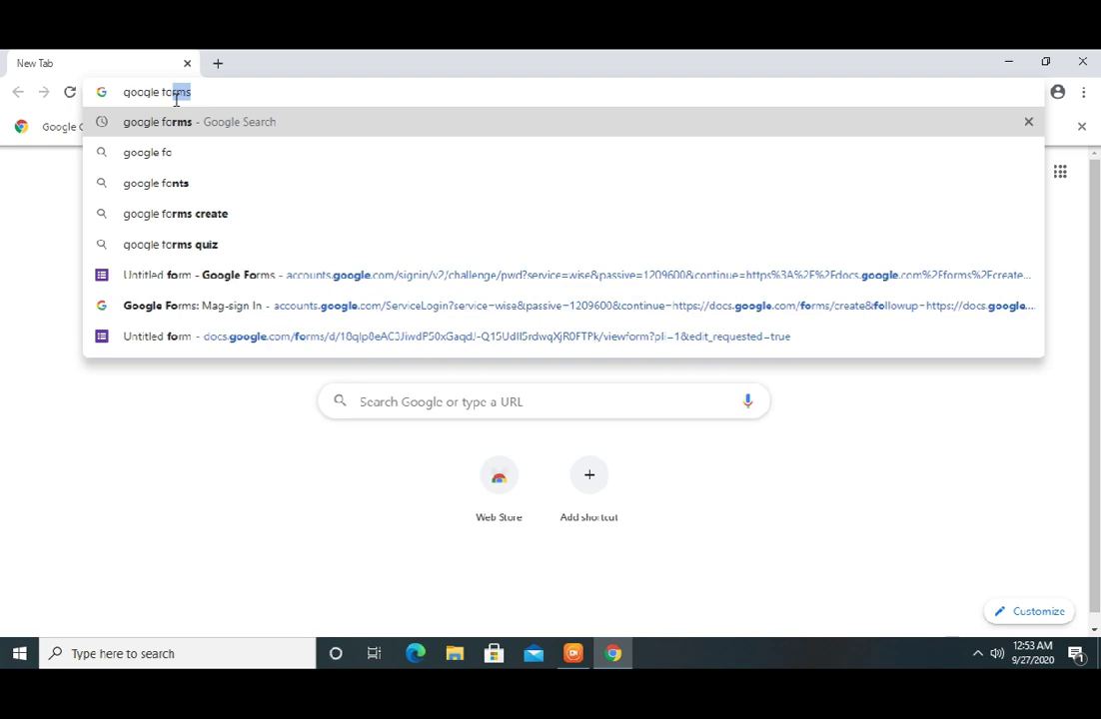
{"action": "type", "text": "rms"}
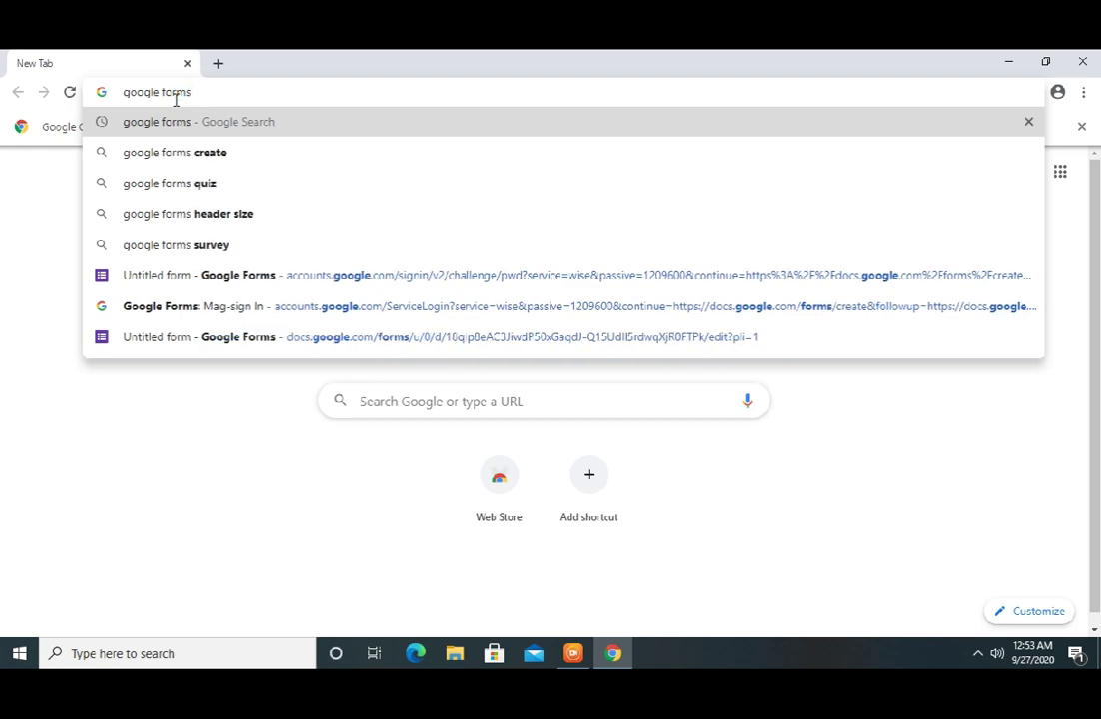
{"action": "key", "text": "Return"}
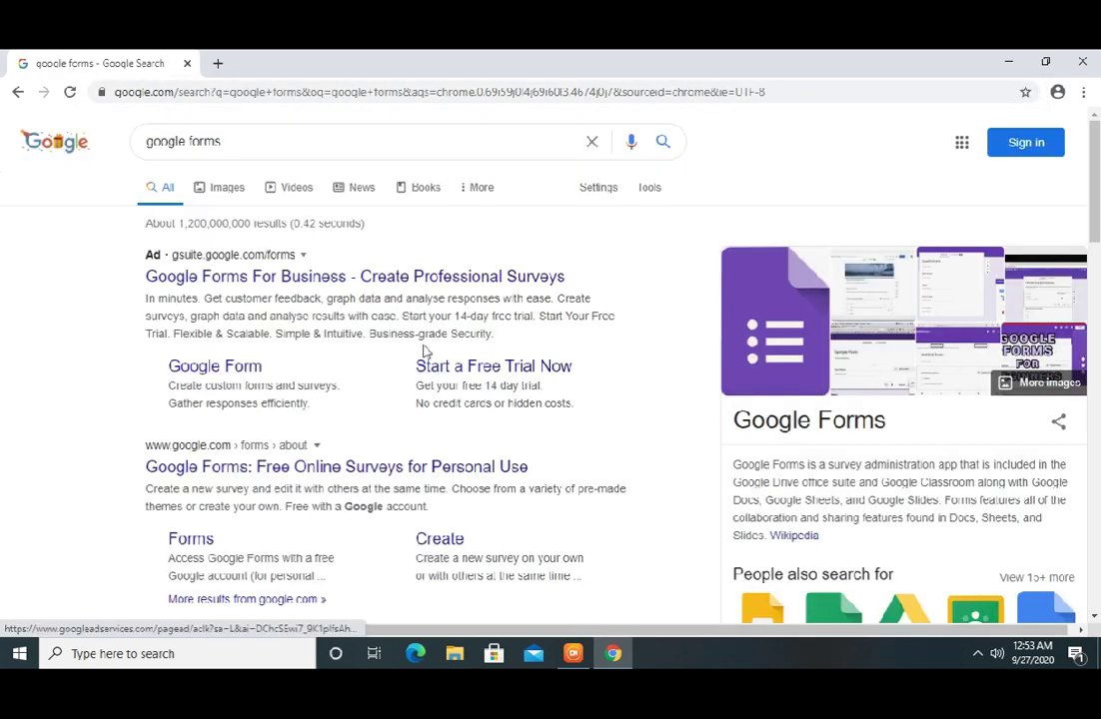
{"action": "scroll", "coordinate": [1097, 228], "scroll_direction": "down", "scroll_amount": 3}
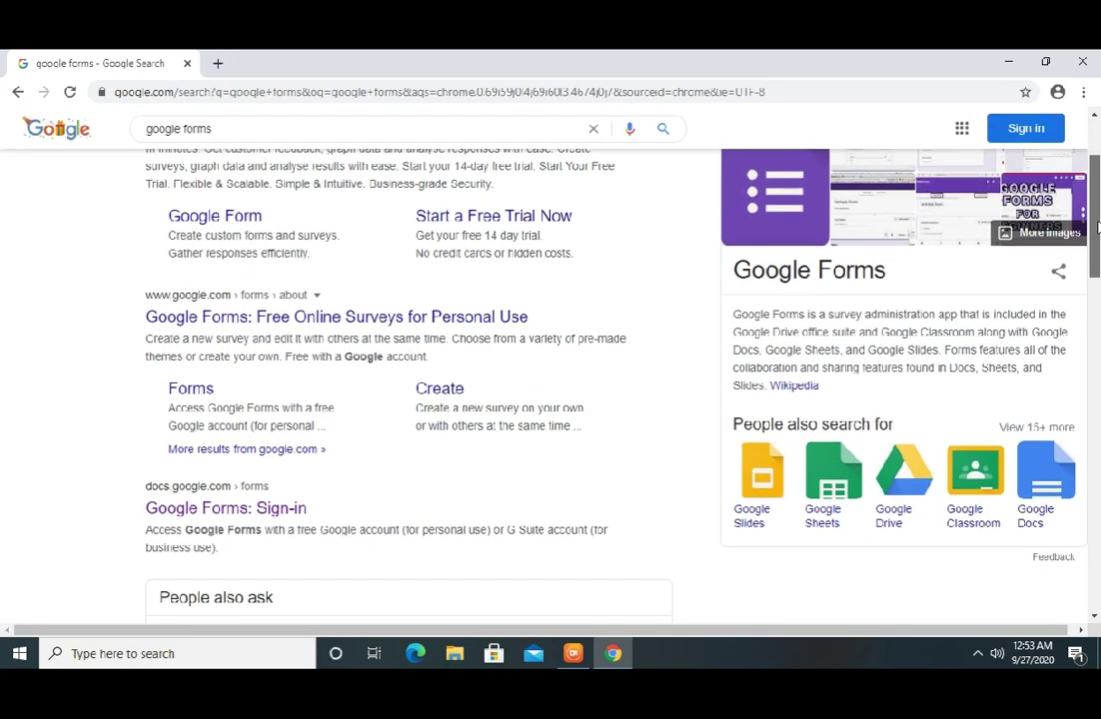
{"action": "scroll", "coordinate": [1096, 228], "scroll_direction": "down", "scroll_amount": 1}
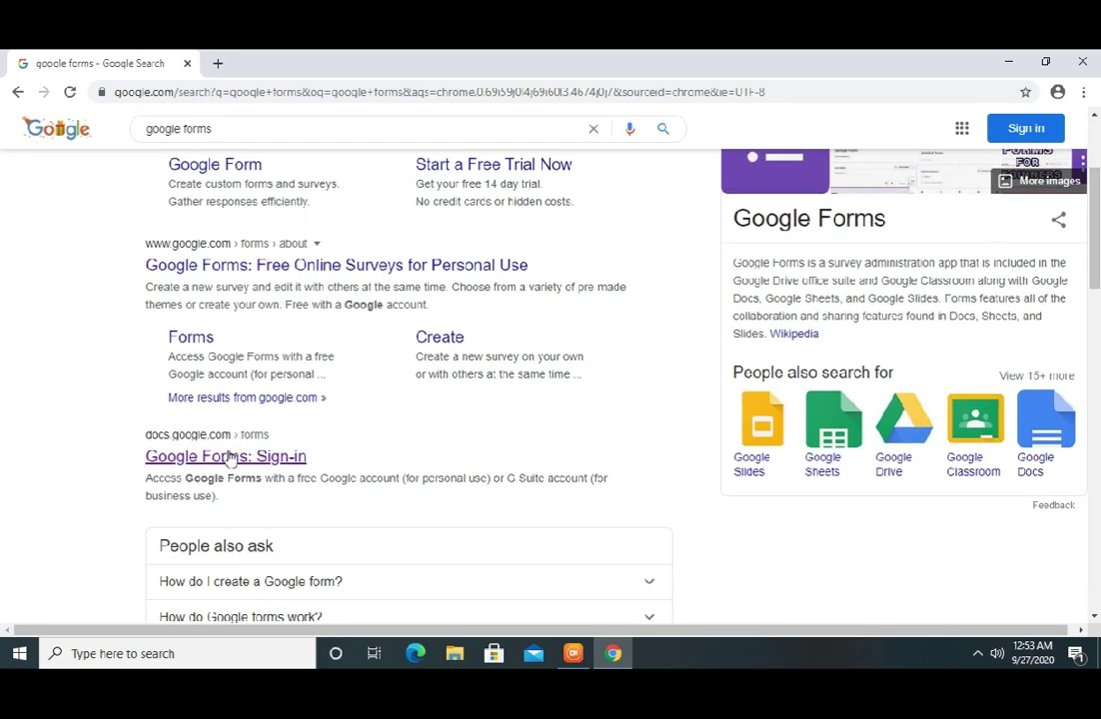
{"action": "left_click", "coordinate": [228, 465]}
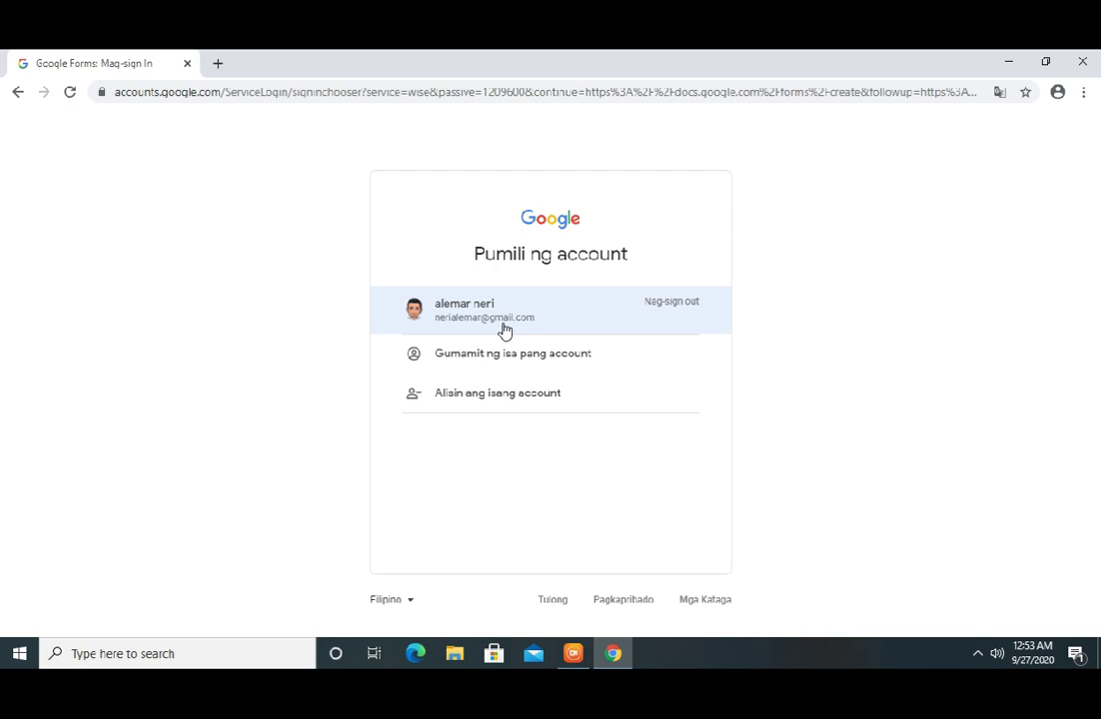
Choose the existing Google account and enter its password to sign in
{"action": "left_click", "coordinate": [504, 331]}
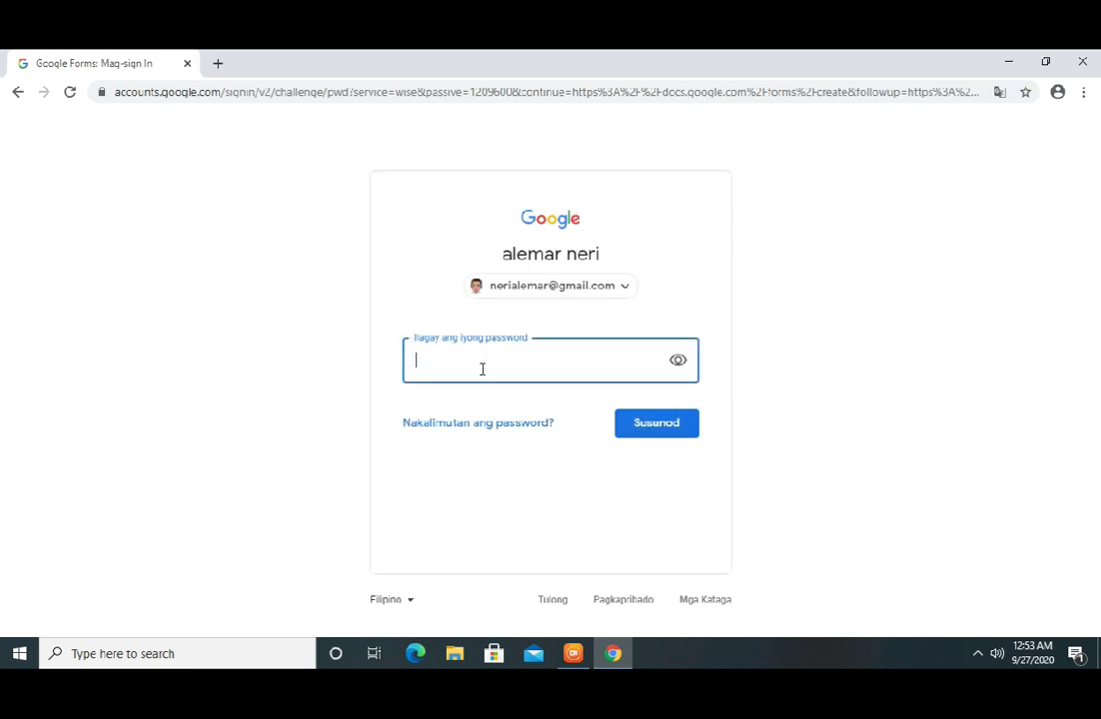
{"action": "type", "text": "••••••••••"}
{"action": "left_click", "coordinate": [641, 426]}
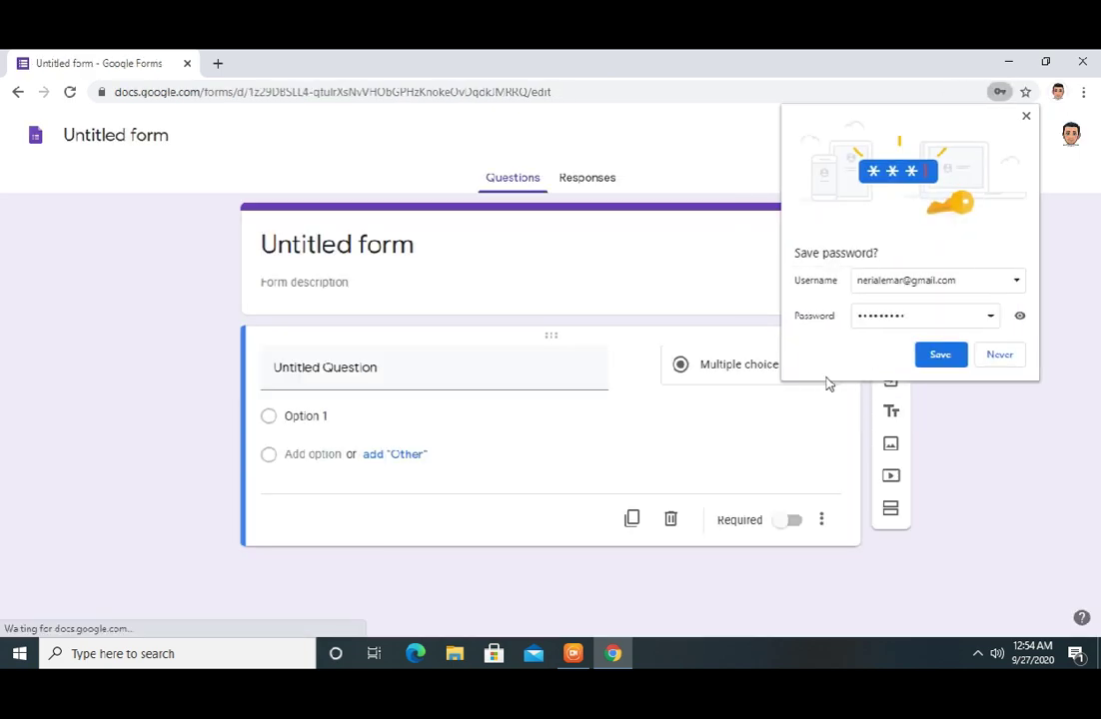
Decline saving the password and name the form and its file 'Meeting Attendance'
{"action": "left_click", "coordinate": [999, 355]}
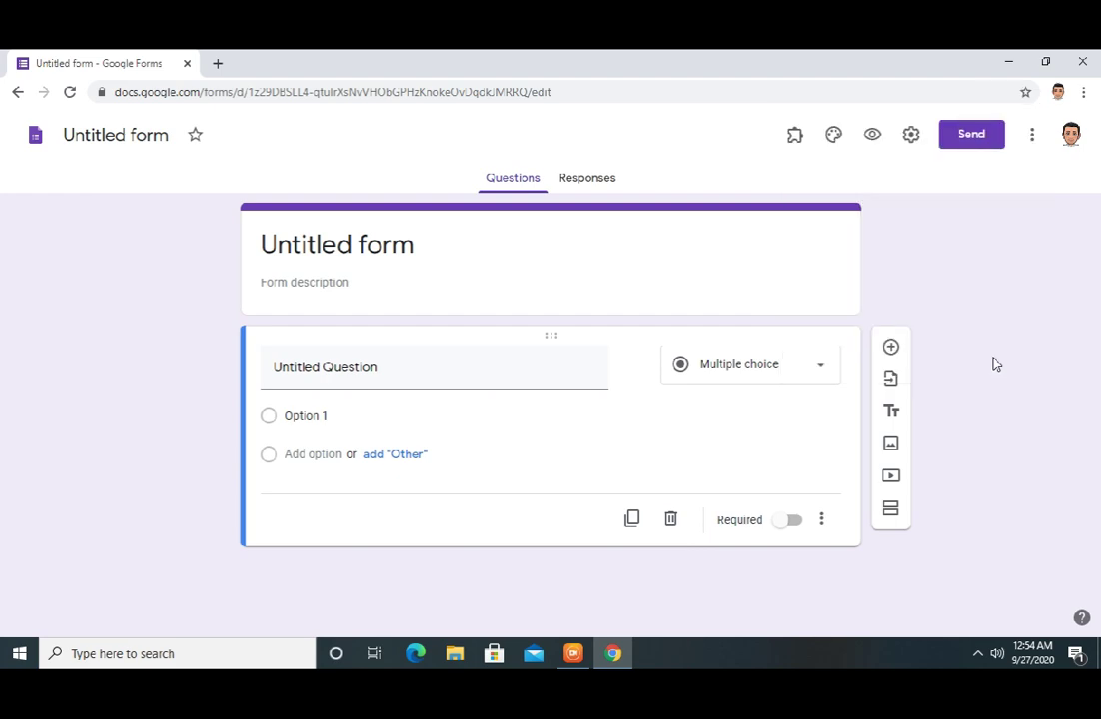
{"action": "left_click", "coordinate": [391, 246]}
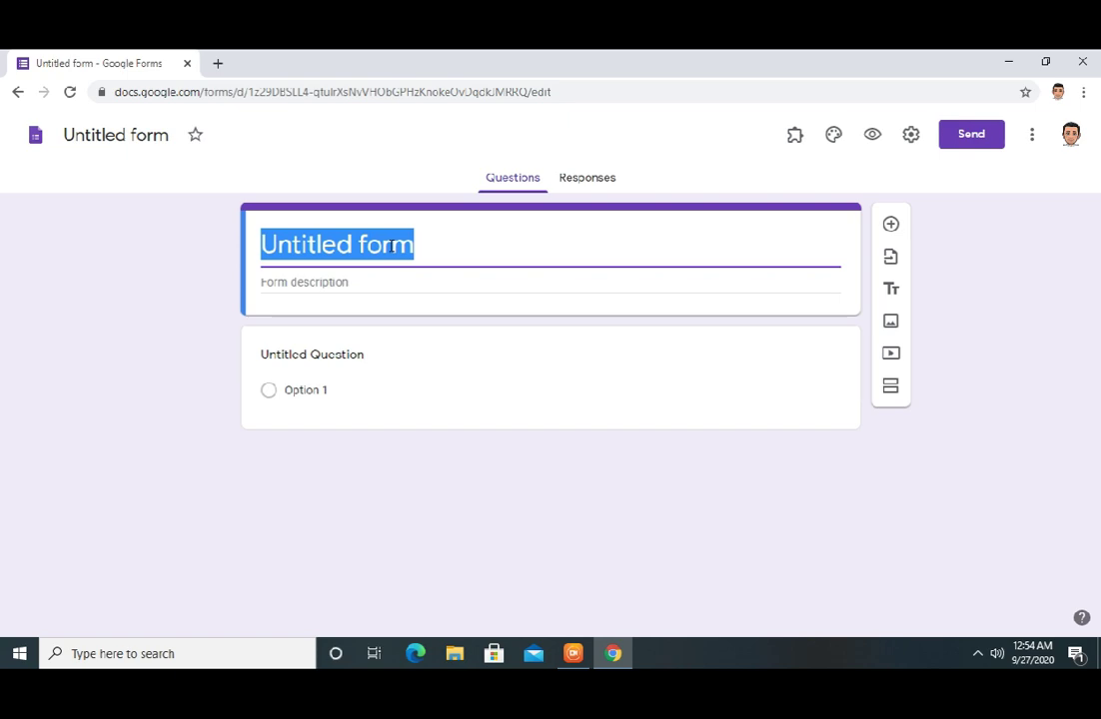
{"action": "type", "text": "Mee"}
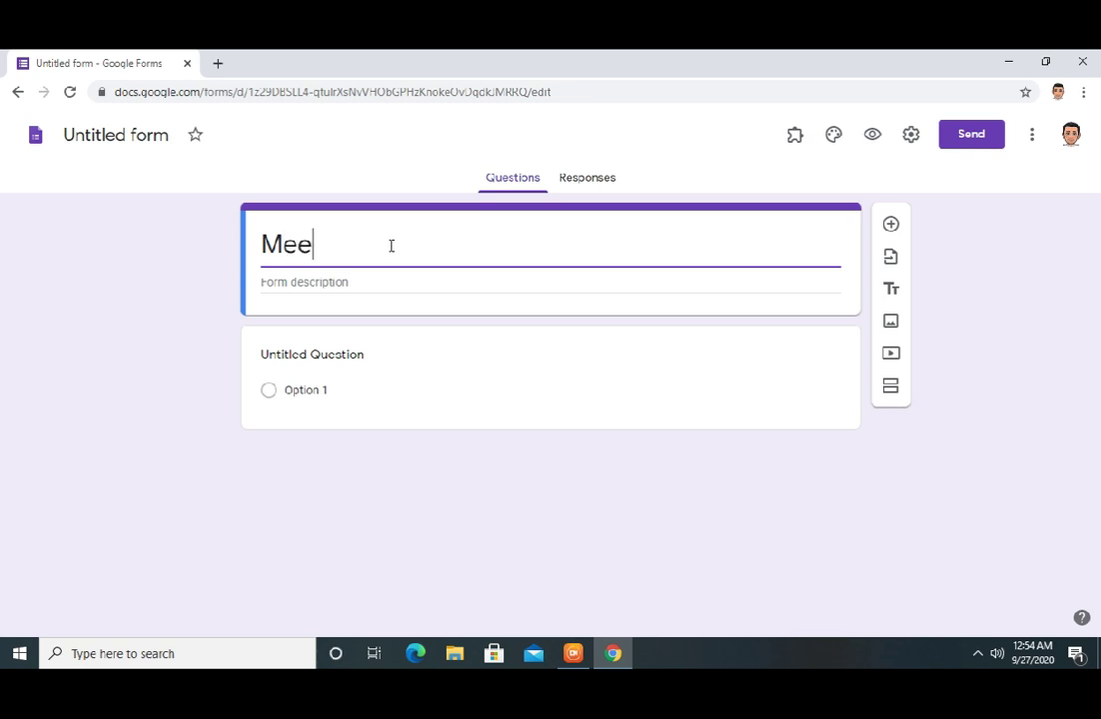
{"action": "type", "text": "ting"}
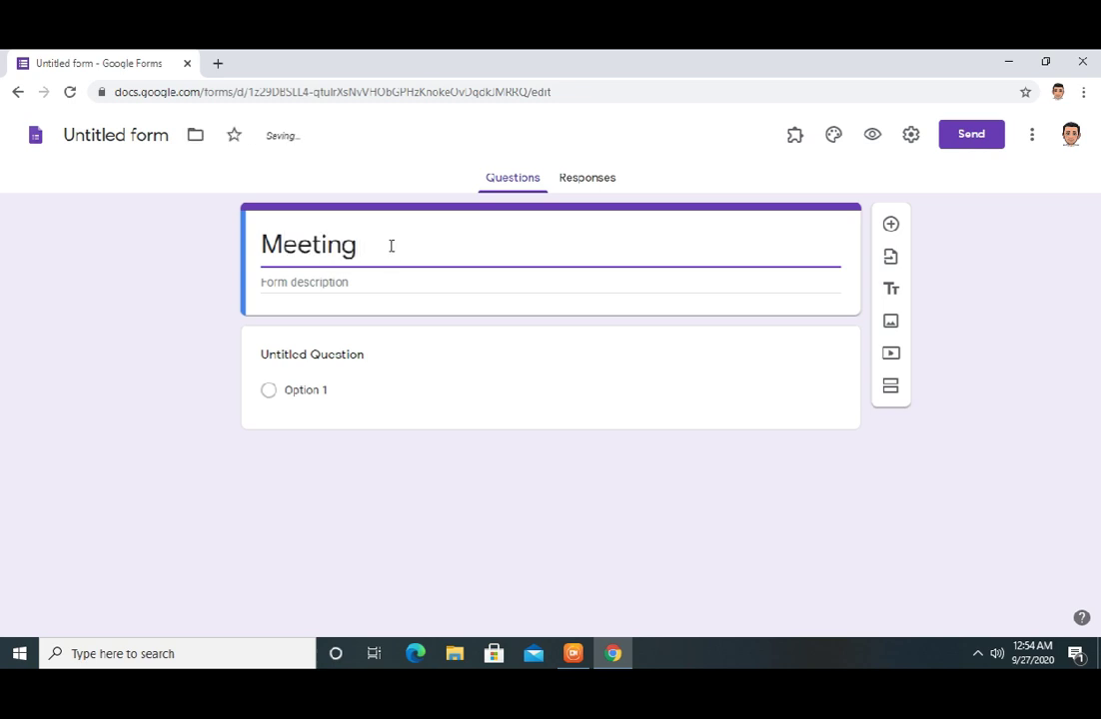
{"action": "type", "text": " Attendance"}
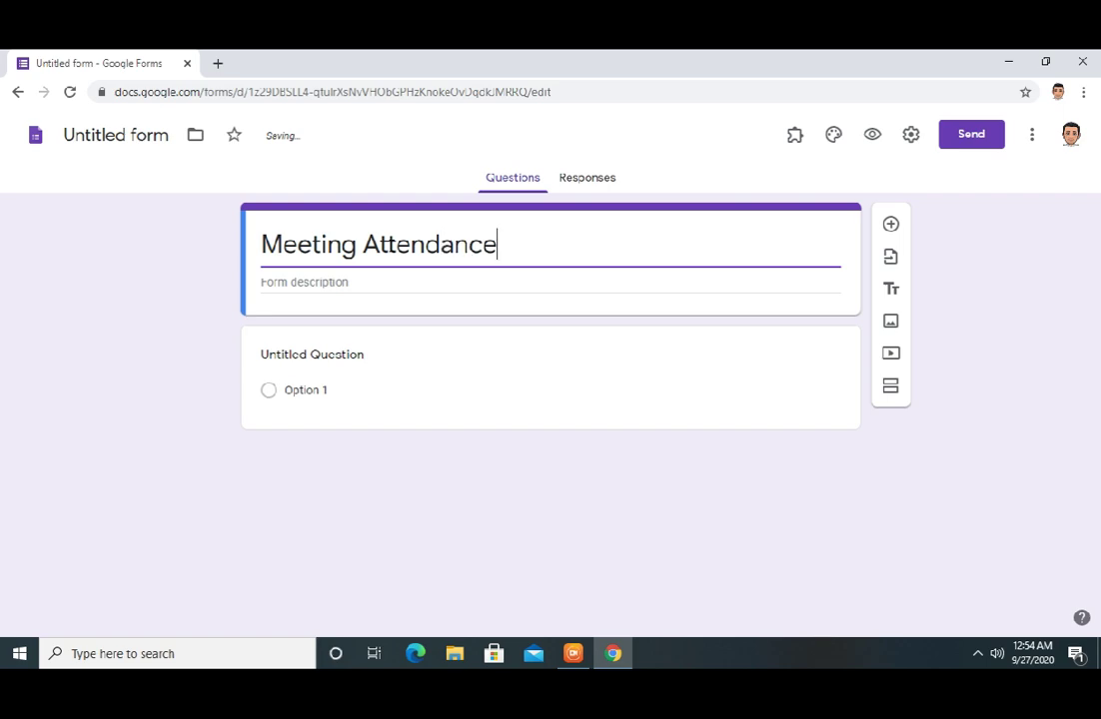
{"action": "left_click", "coordinate": [152, 138]}
{"action": "left_click", "coordinate": [151, 206]}
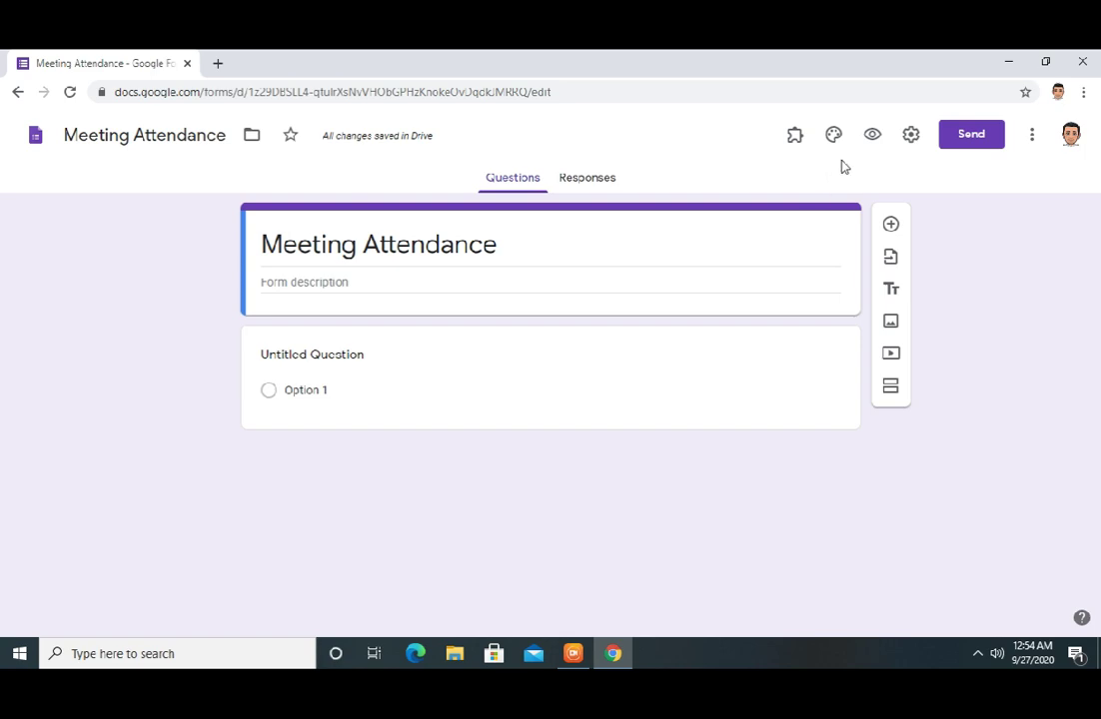
Turn on 'Collect email addresses' in the form settings and save
{"action": "left_click", "coordinate": [911, 136]}
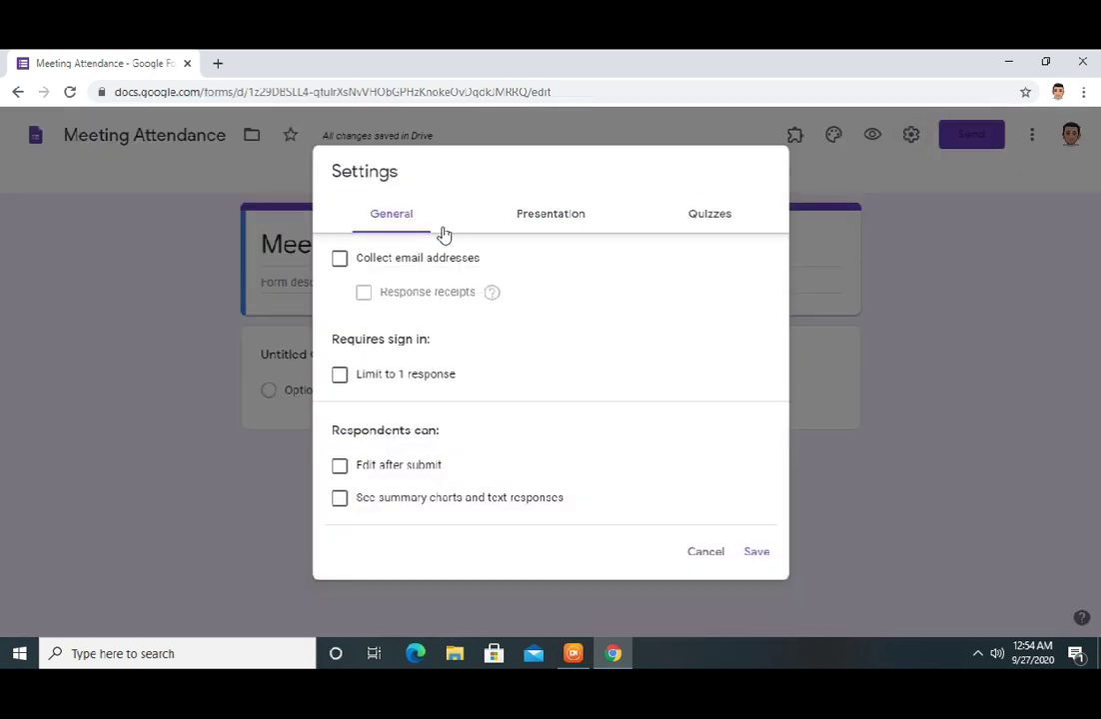
{"action": "left_click", "coordinate": [340, 262]}
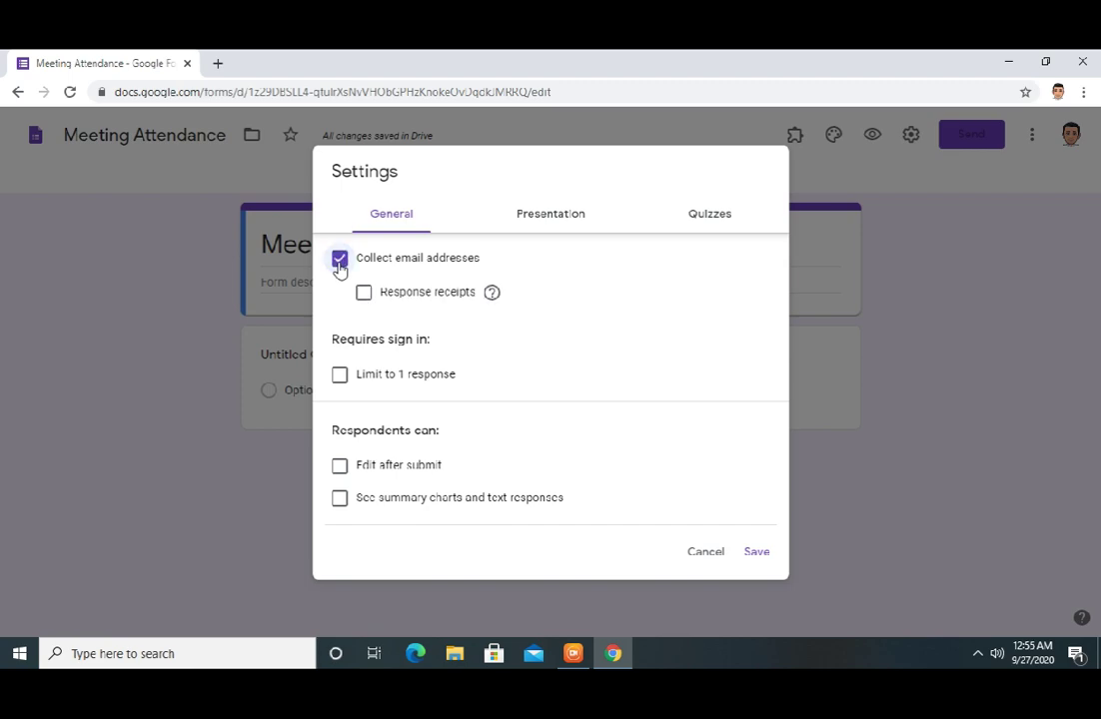
{"action": "left_click", "coordinate": [756, 552]}
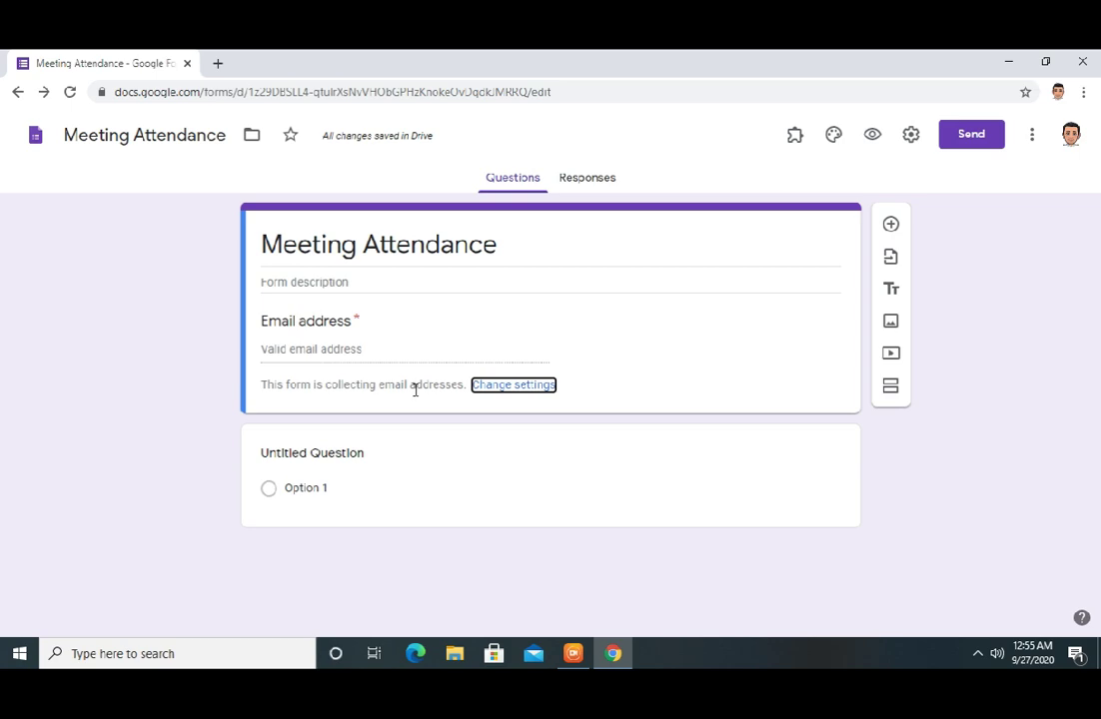
{"action": "left_click", "coordinate": [331, 459]}
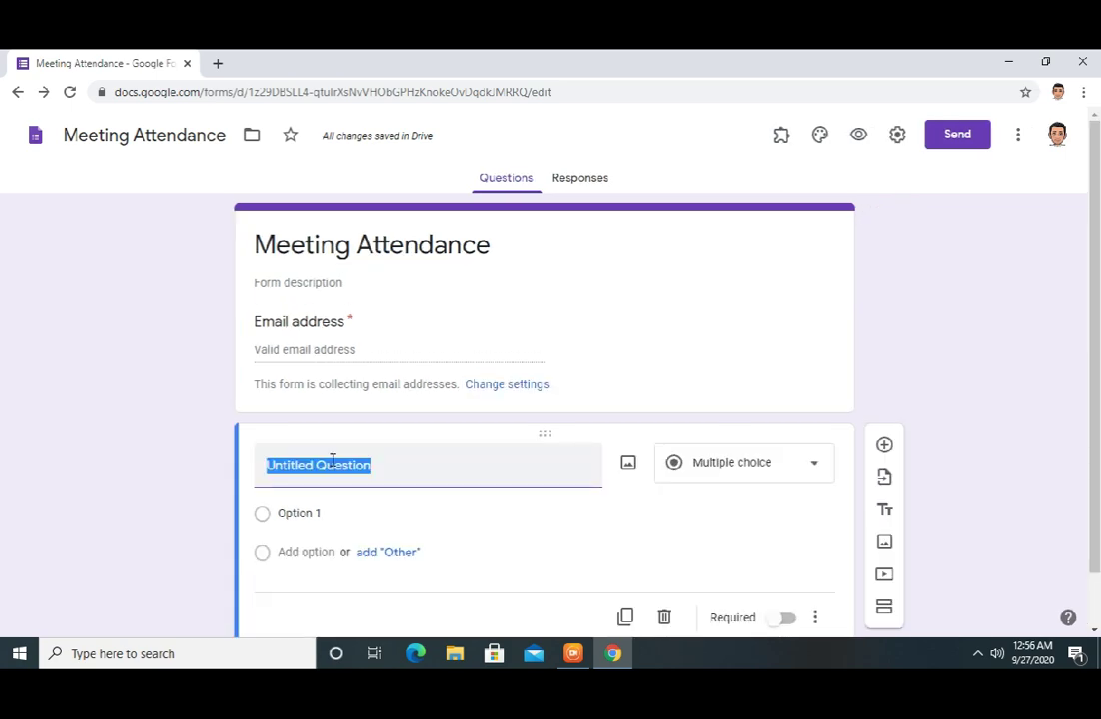
Make the first question a required short answer titled 'Pangalan ng Magulang', then add another question
{"action": "type", "text": "Pangalan ng Magulang"}
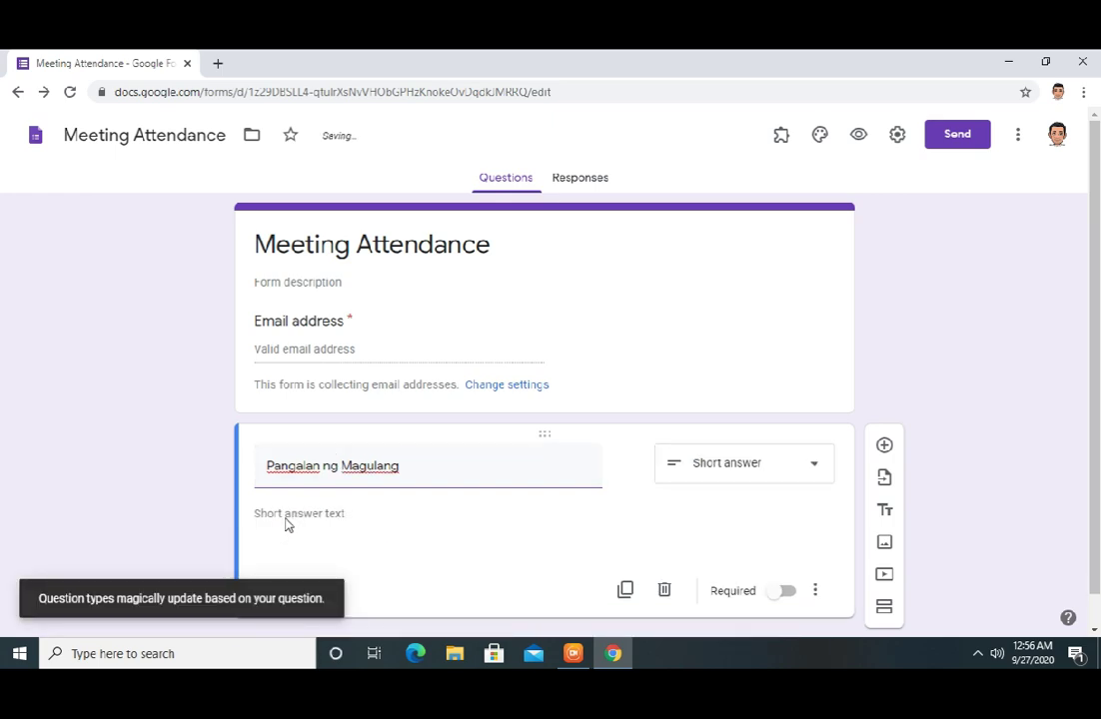
{"action": "left_click", "coordinate": [285, 523]}
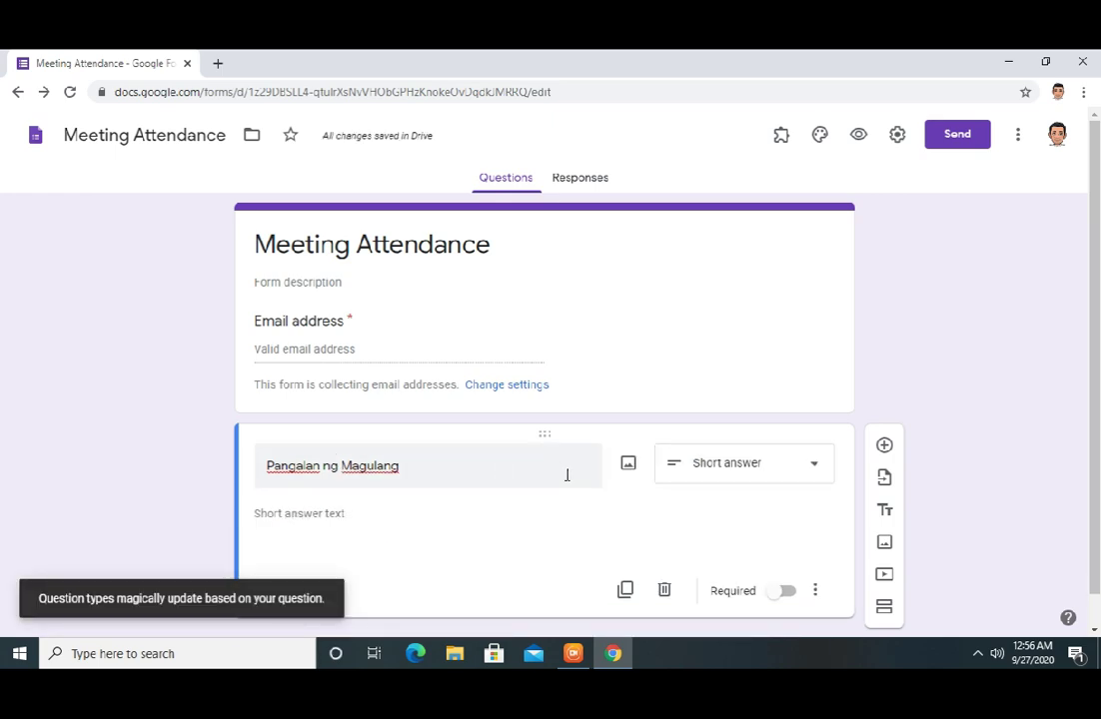
{"action": "left_click", "coordinate": [763, 472]}
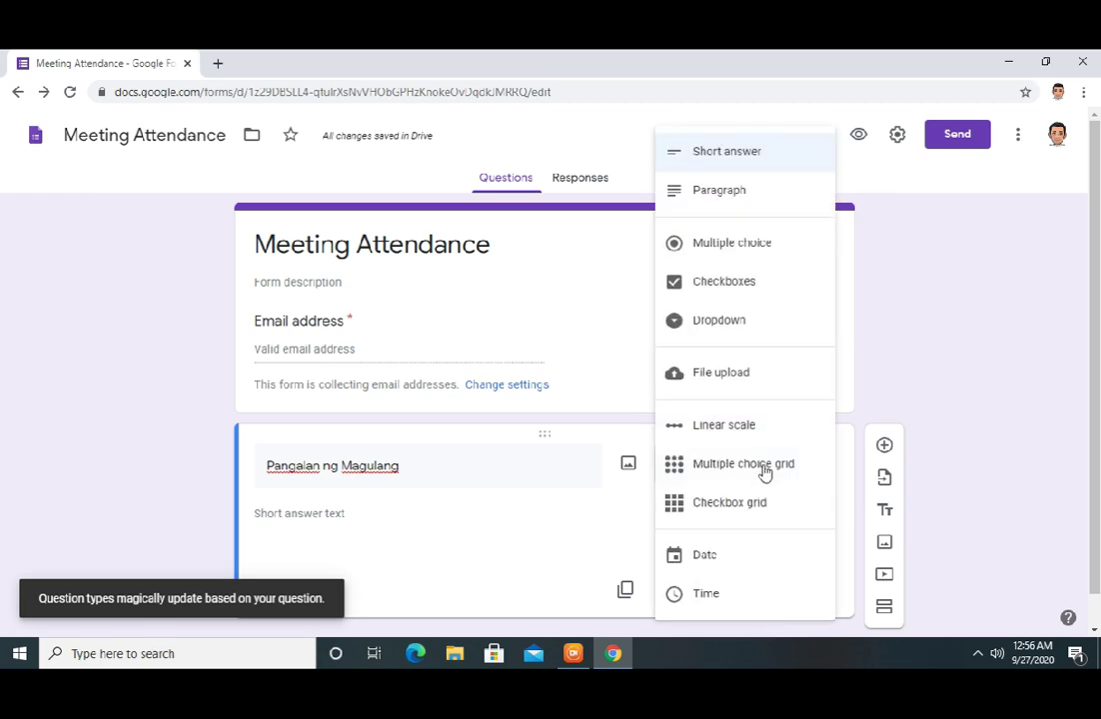
{"action": "left_click", "coordinate": [730, 163]}
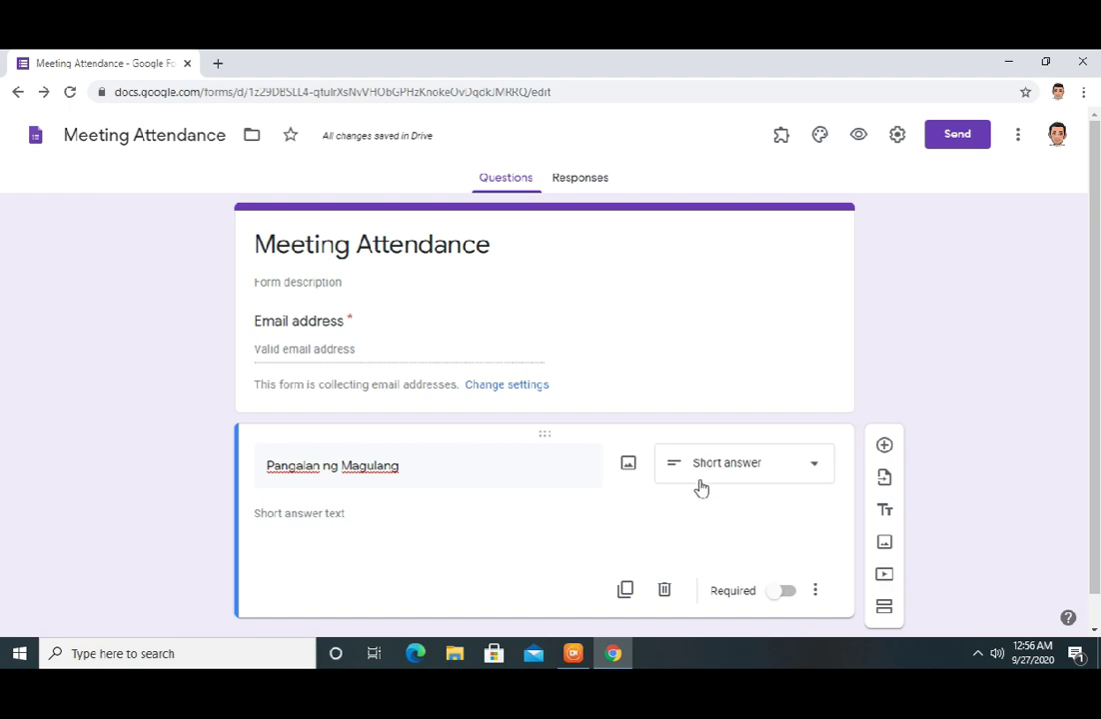
{"action": "left_click", "coordinate": [789, 597]}
{"action": "left_click", "coordinate": [885, 448]}
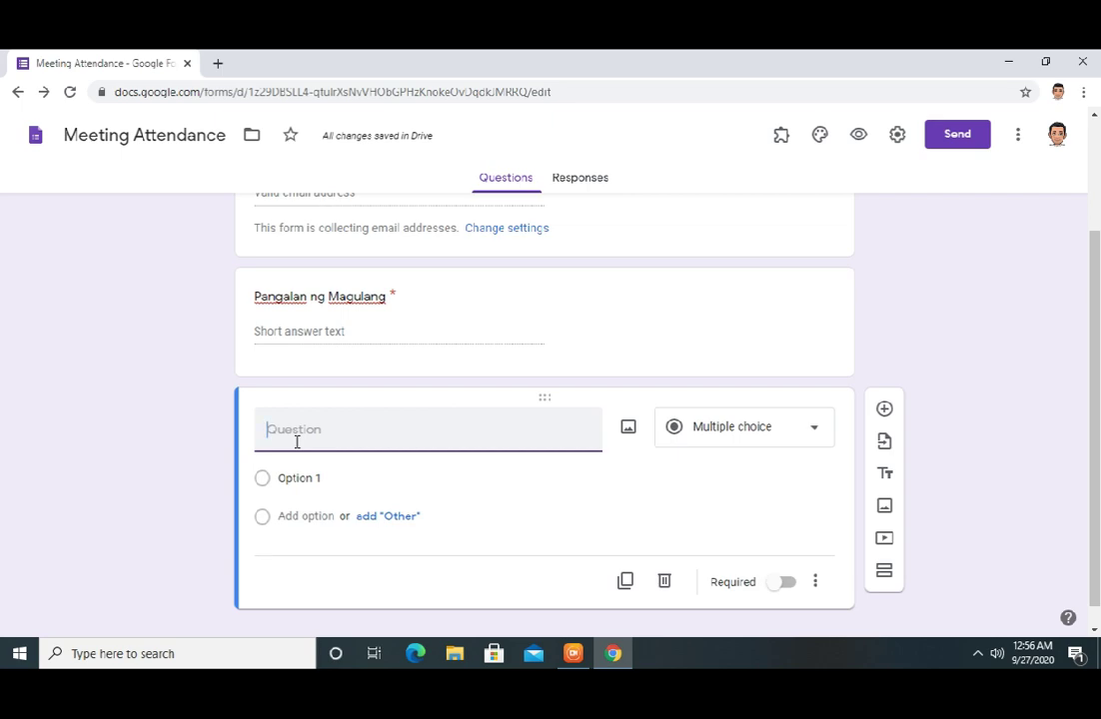
Title the new question 'Pangalan ng Anak', make it required, and add another question
{"action": "type", "text": "Pangalan ng Anak"}
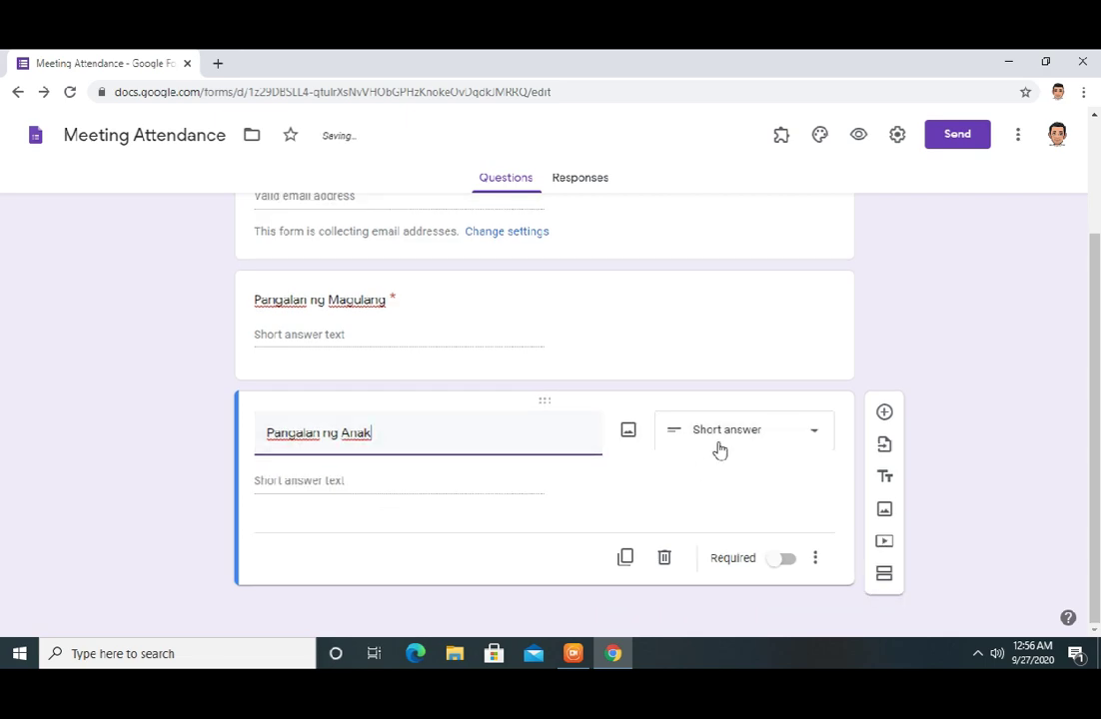
{"action": "left_click", "coordinate": [788, 565]}
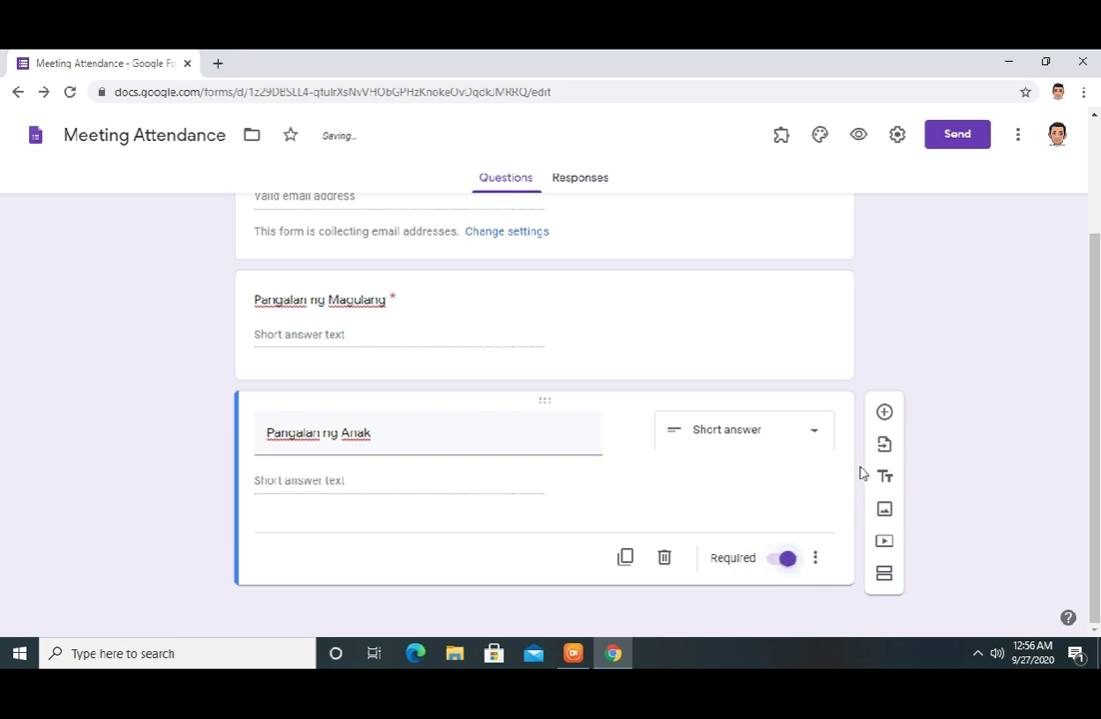
{"action": "left_click", "coordinate": [884, 415]}
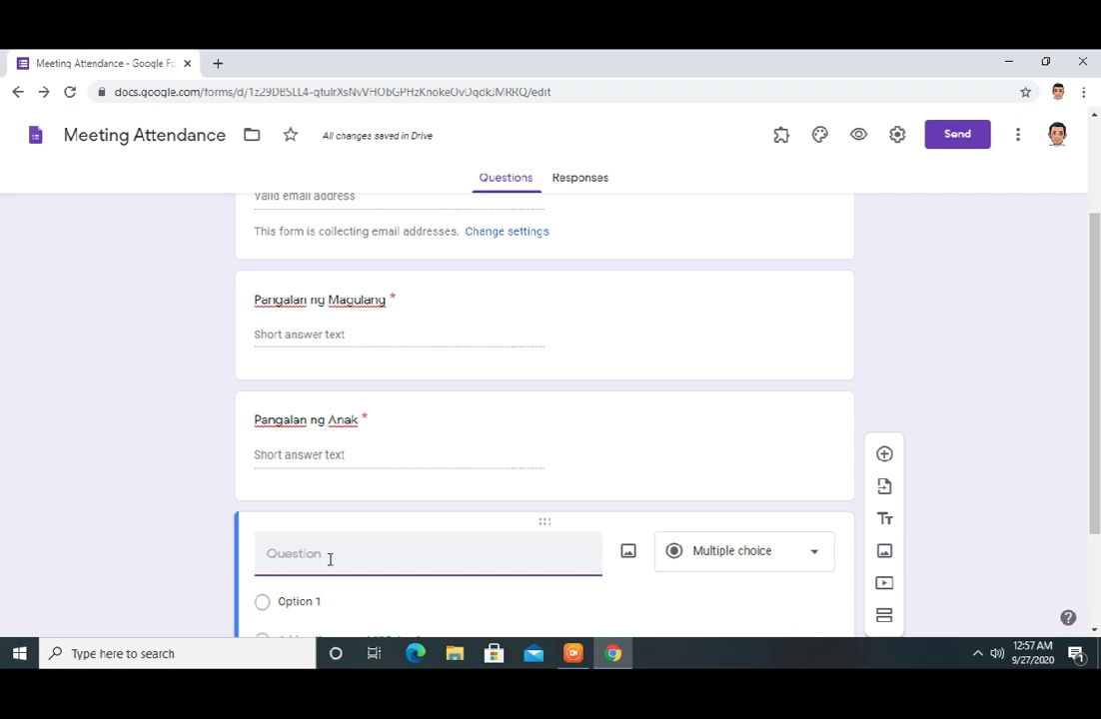
Title the next question 'Seksyon' and make it a dropdown
{"action": "type", "text": "Seksyon"}
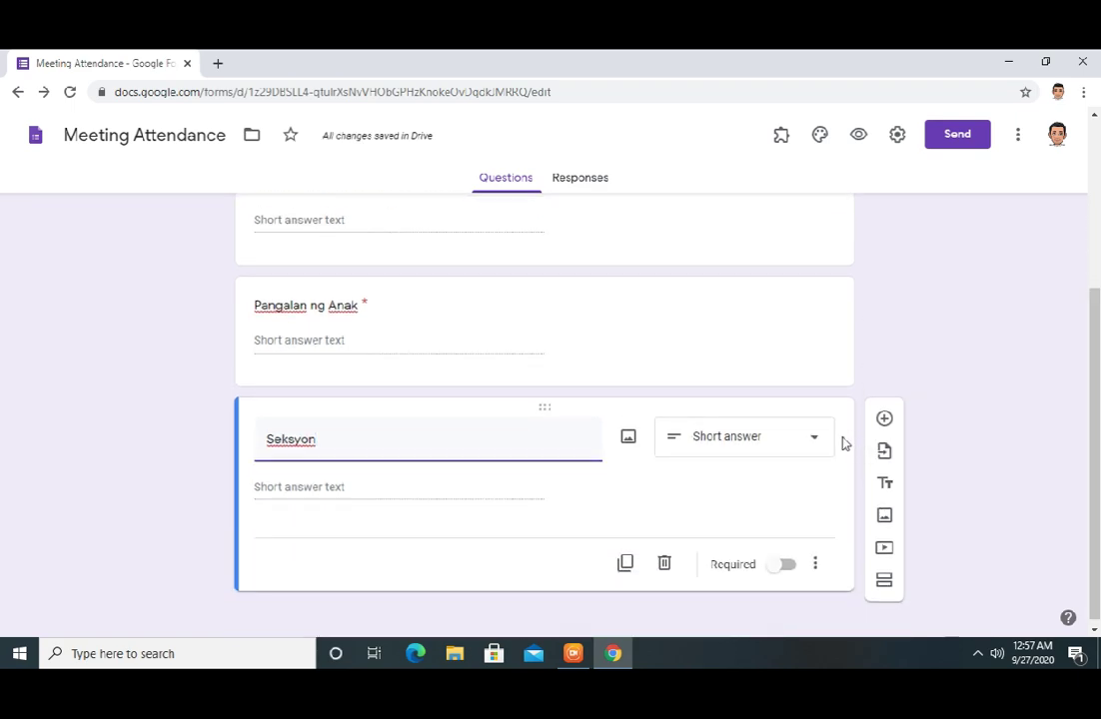
{"action": "left_click", "coordinate": [811, 439]}
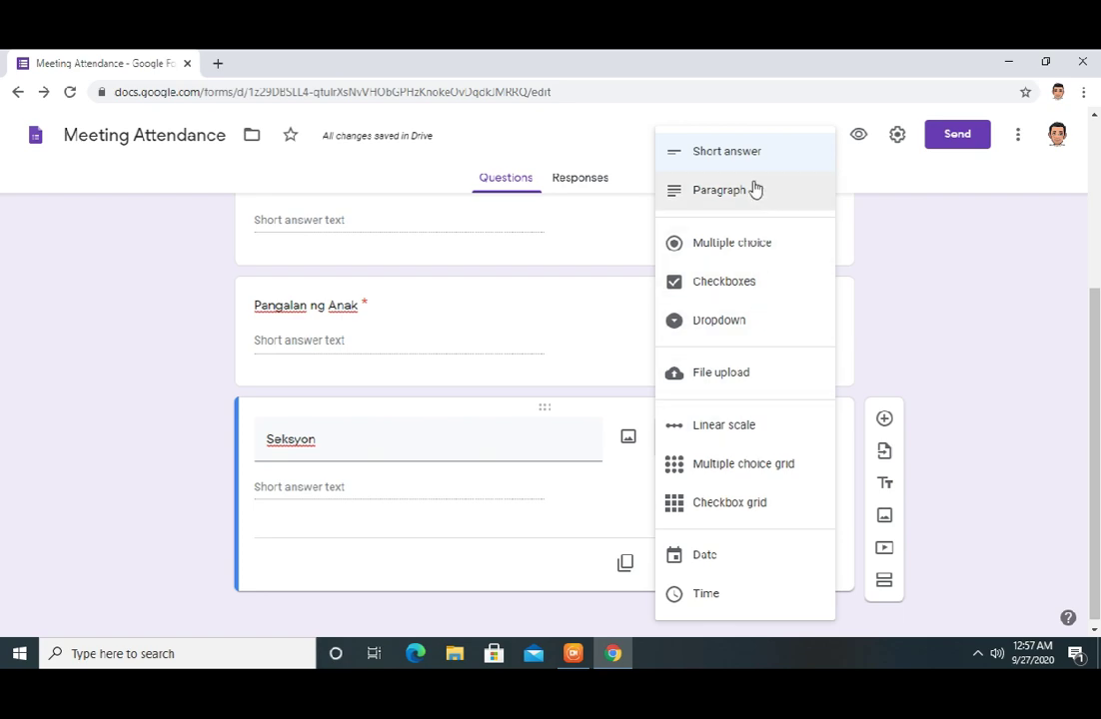
{"action": "left_click", "coordinate": [711, 333]}
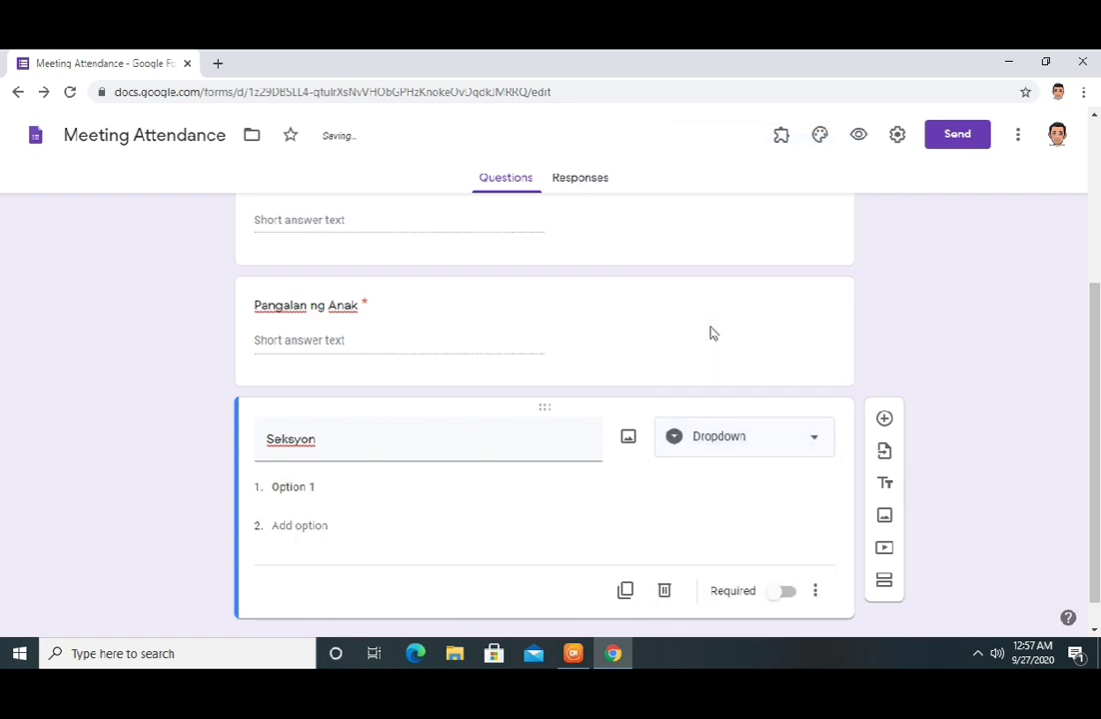
Give Seksyon the options Masipag, Matiyaga and Mapagmahal and make it required
{"action": "left_click", "coordinate": [302, 486]}
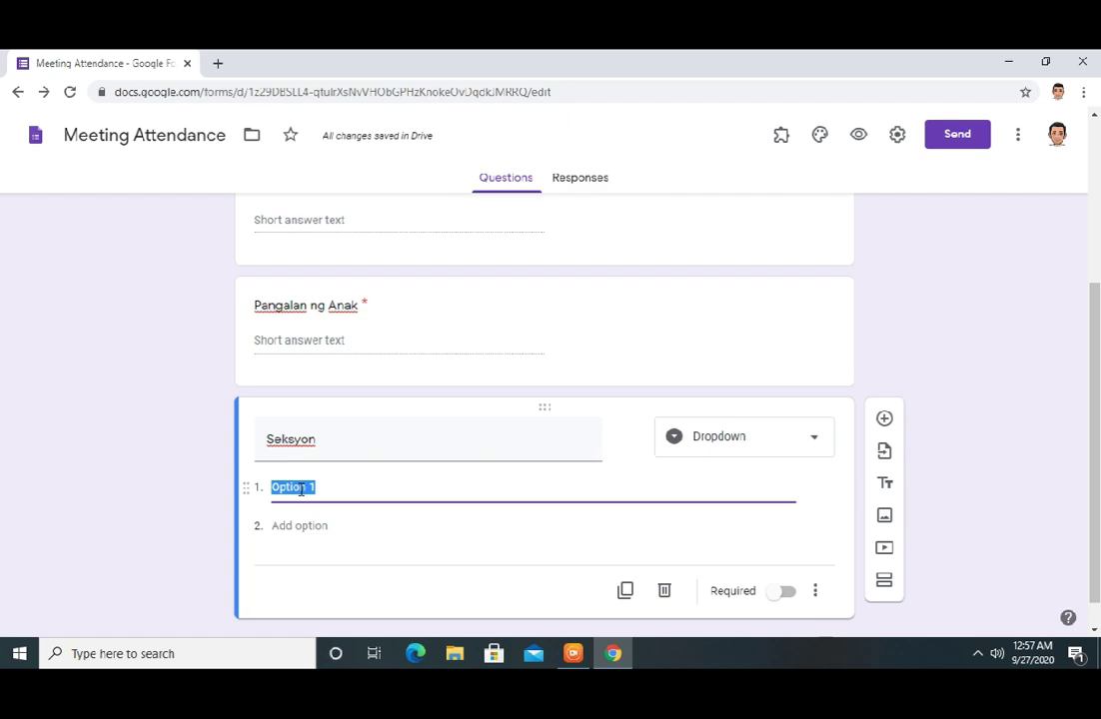
{"action": "type", "text": "masip"}
{"action": "key", "text": "BackSpace"}
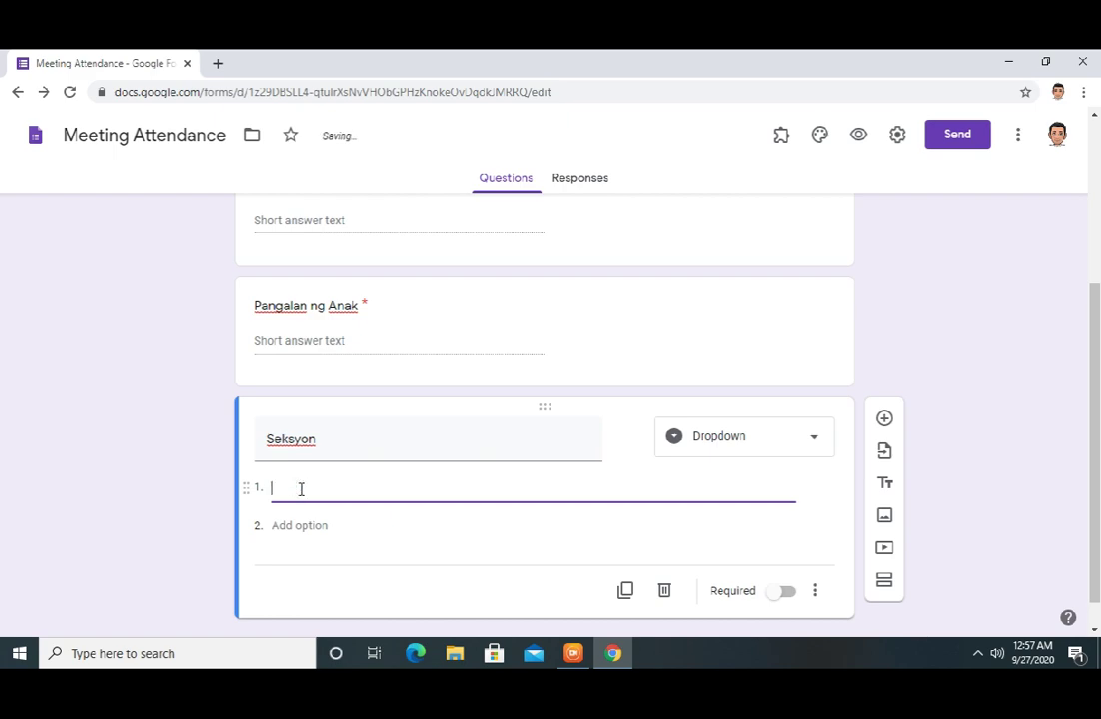
{"action": "type", "text": "Mas"}
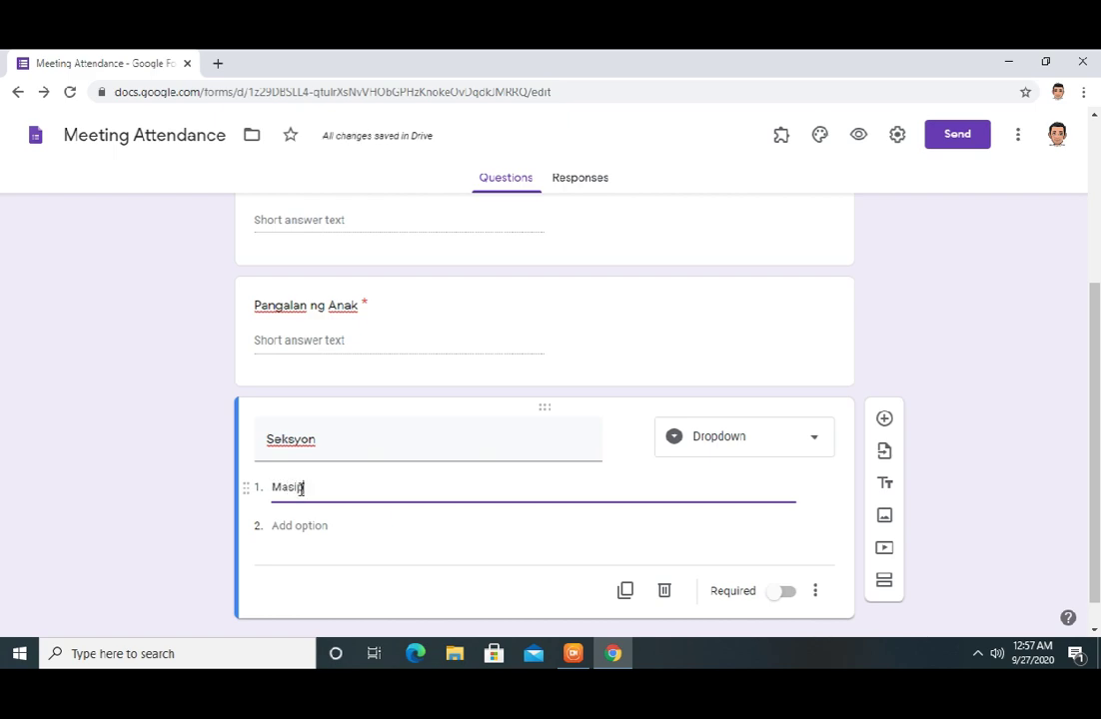
{"action": "type", "text": "ipag"}
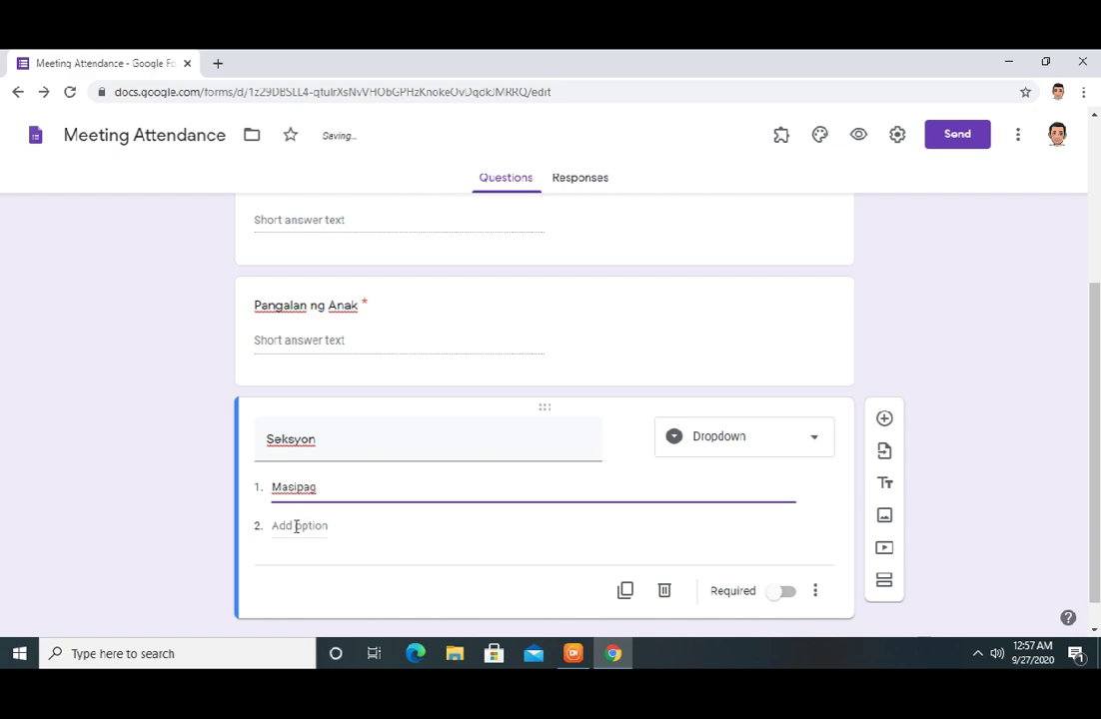
{"action": "left_click", "coordinate": [298, 525]}
{"action": "type", "text": "Matiyoga"}
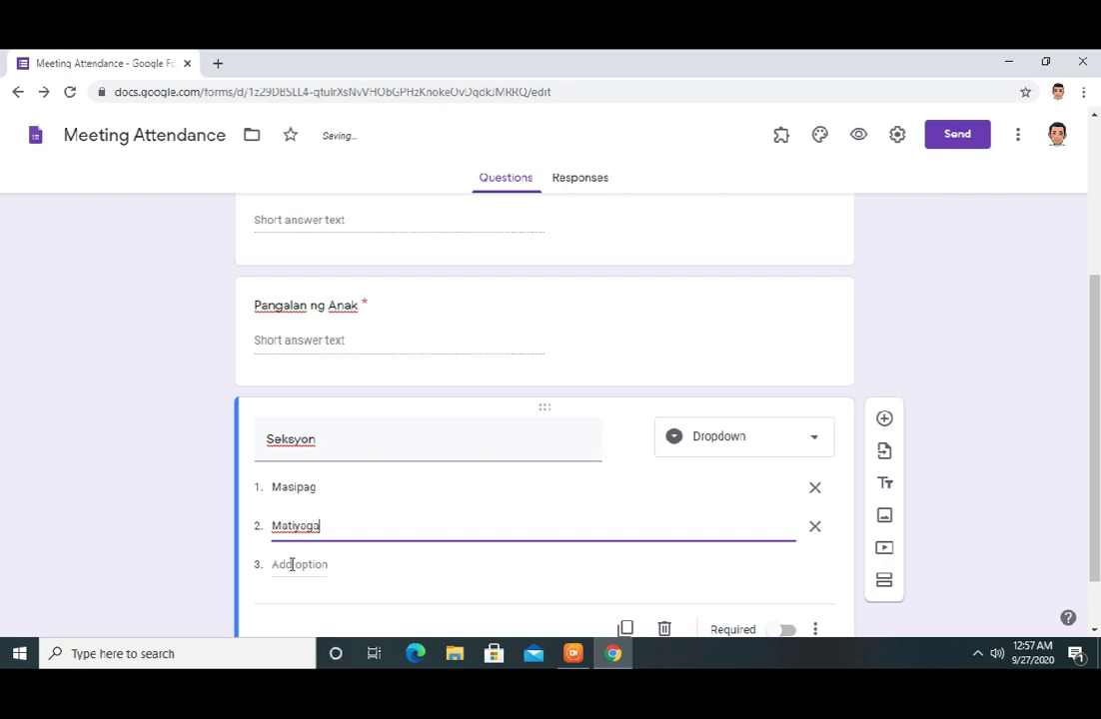
{"action": "left_click", "coordinate": [291, 565]}
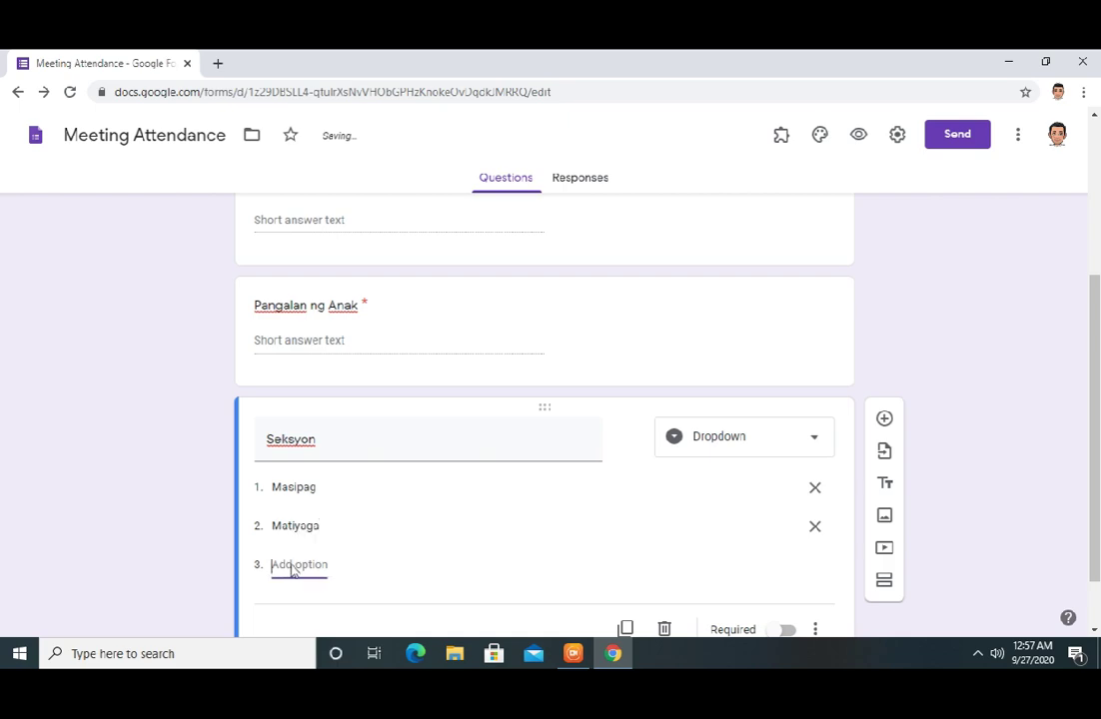
{"action": "type", "text": "Mapagmah"}
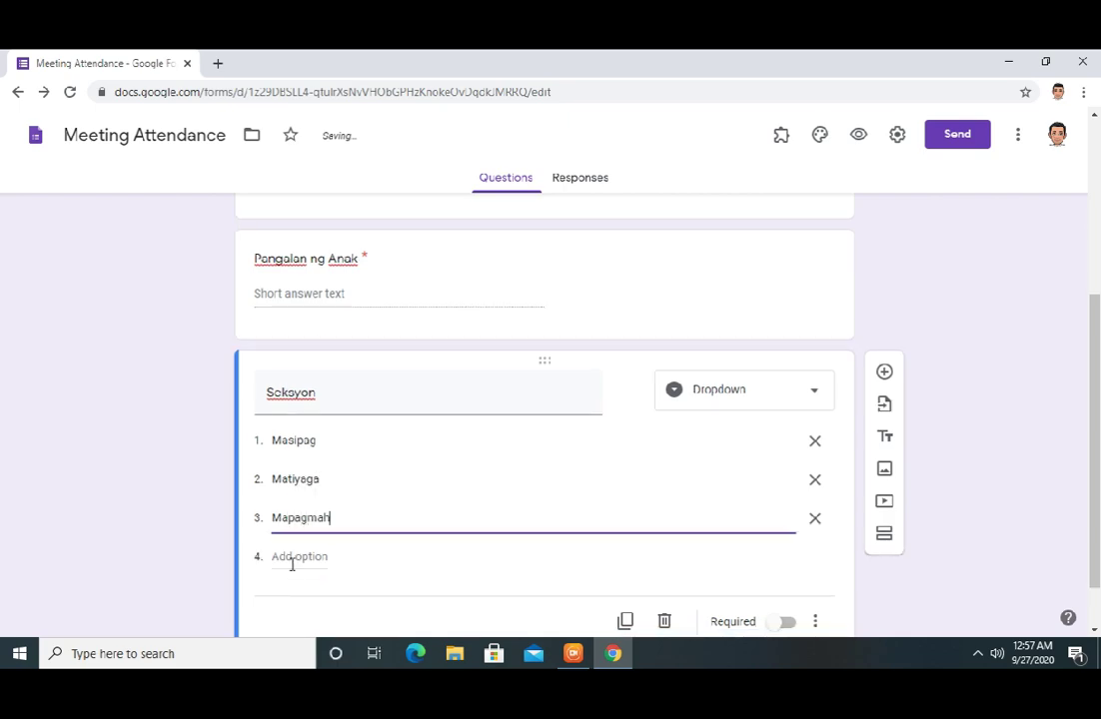
{"action": "type", "text": "al"}
{"action": "scroll", "coordinate": [1096, 403], "scroll_direction": "down", "scroll_amount": 1}
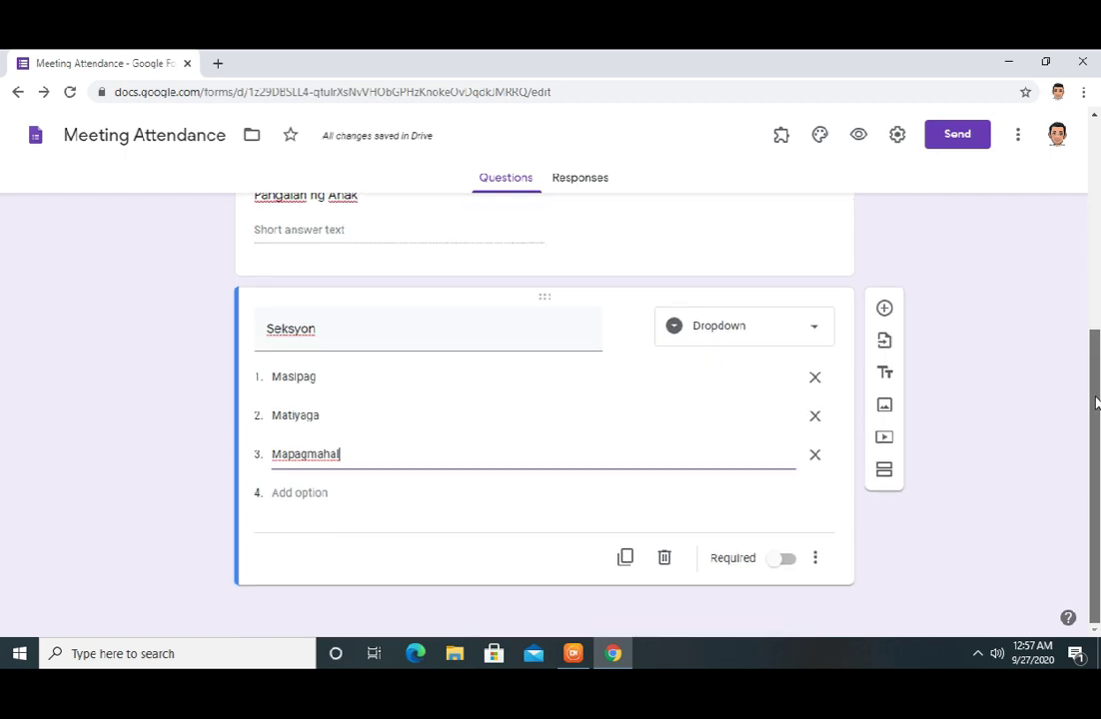
{"action": "left_click", "coordinate": [785, 561]}
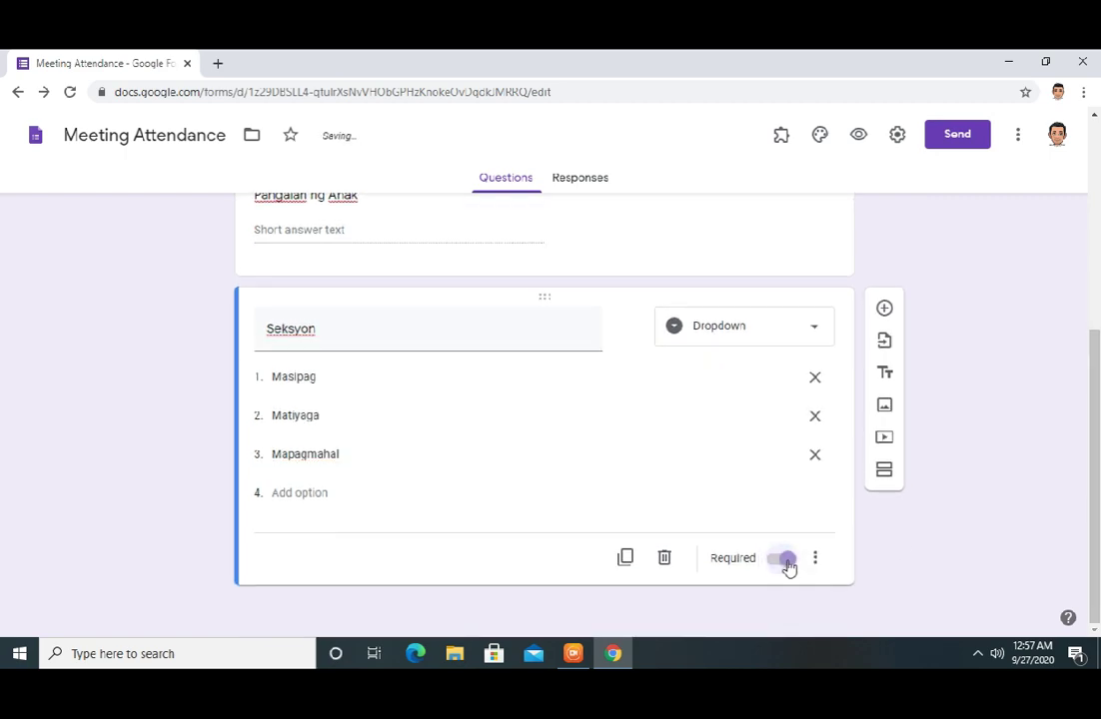
Add a short-answer 'Cellphone Number' question with Number / Is number response validation
{"action": "left_click", "coordinate": [883, 309]}
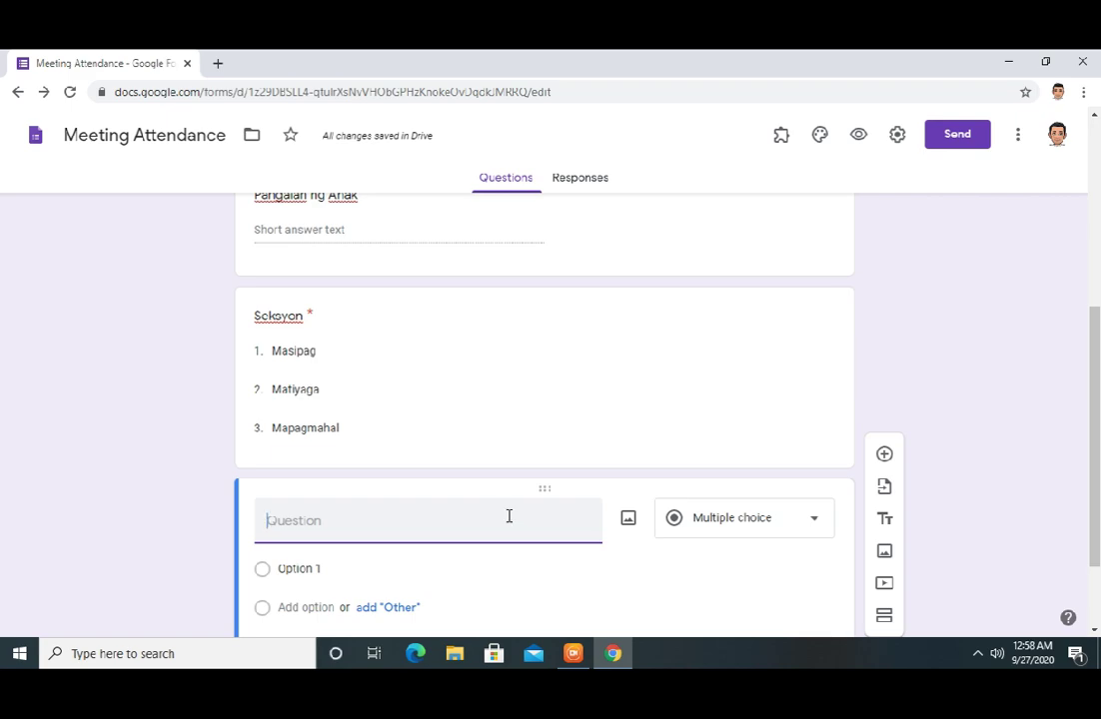
{"action": "type", "text": "Cellphone Number"}
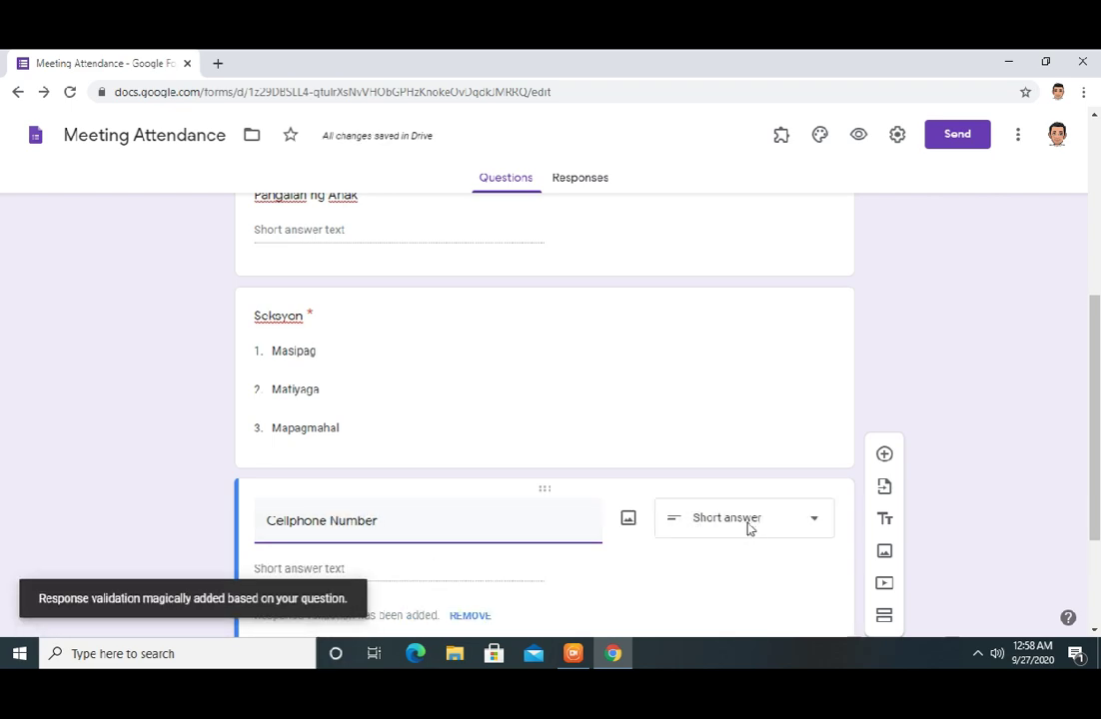
{"action": "left_click_drag", "start_coordinate": [1094, 385], "coordinate": [1090, 499]}
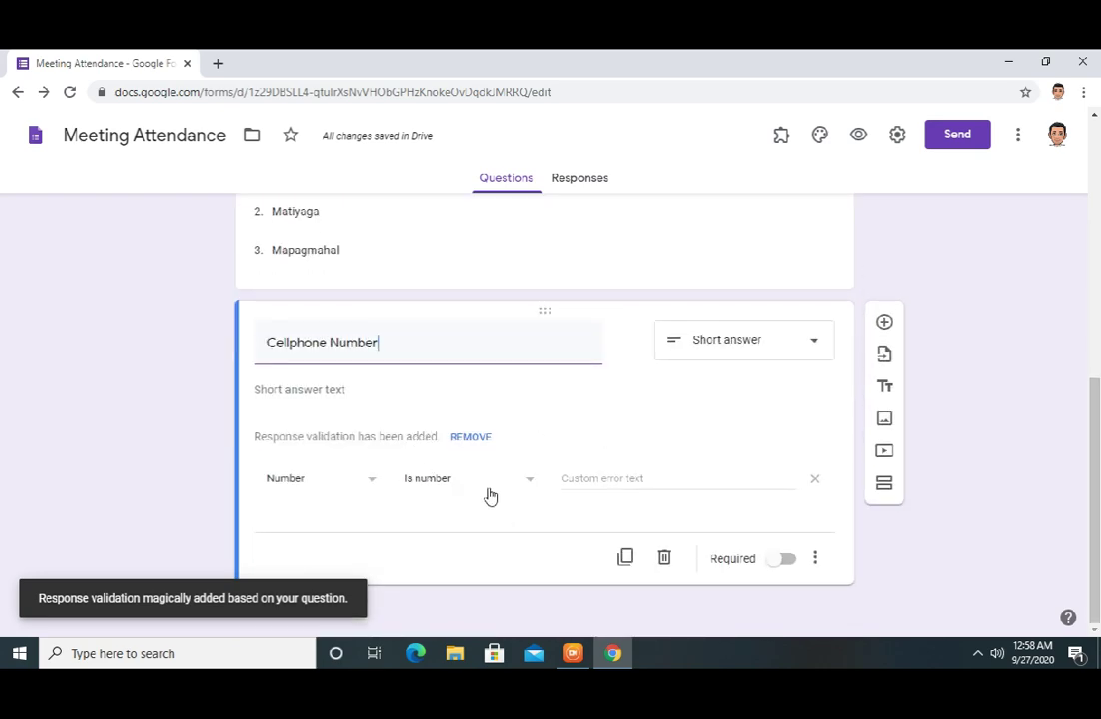
{"action": "left_click", "coordinate": [587, 472]}
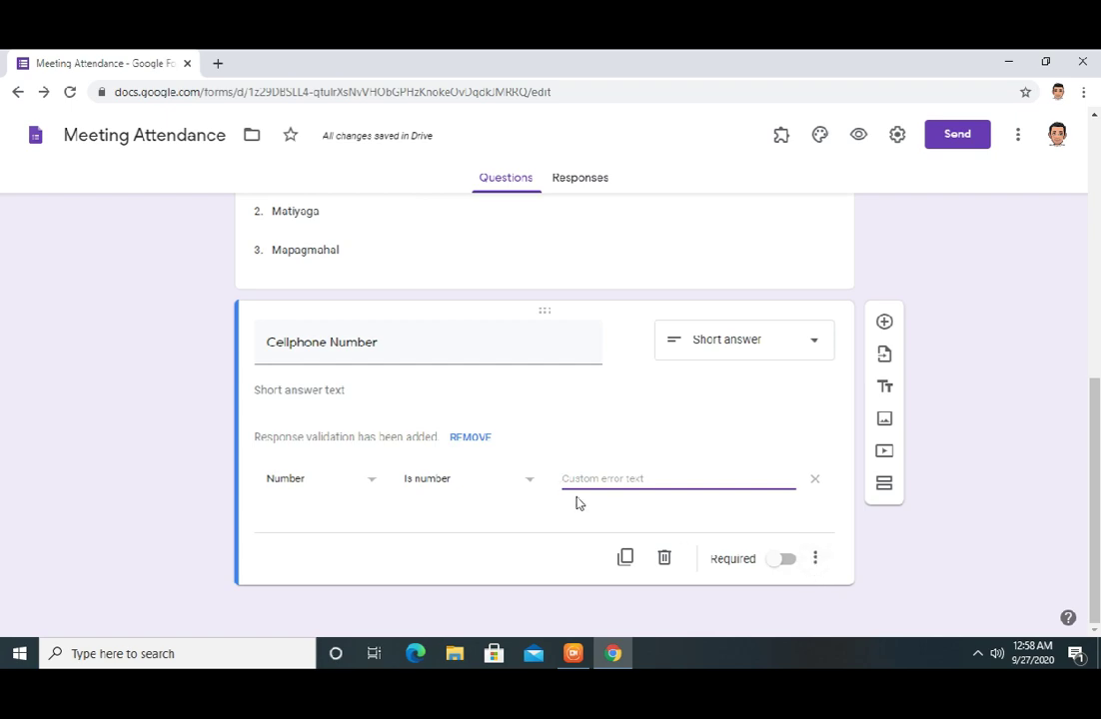
Give Cellphone Number the error text 'Please enter your cellphone number' and make it required
{"action": "left_click", "coordinate": [814, 559]}
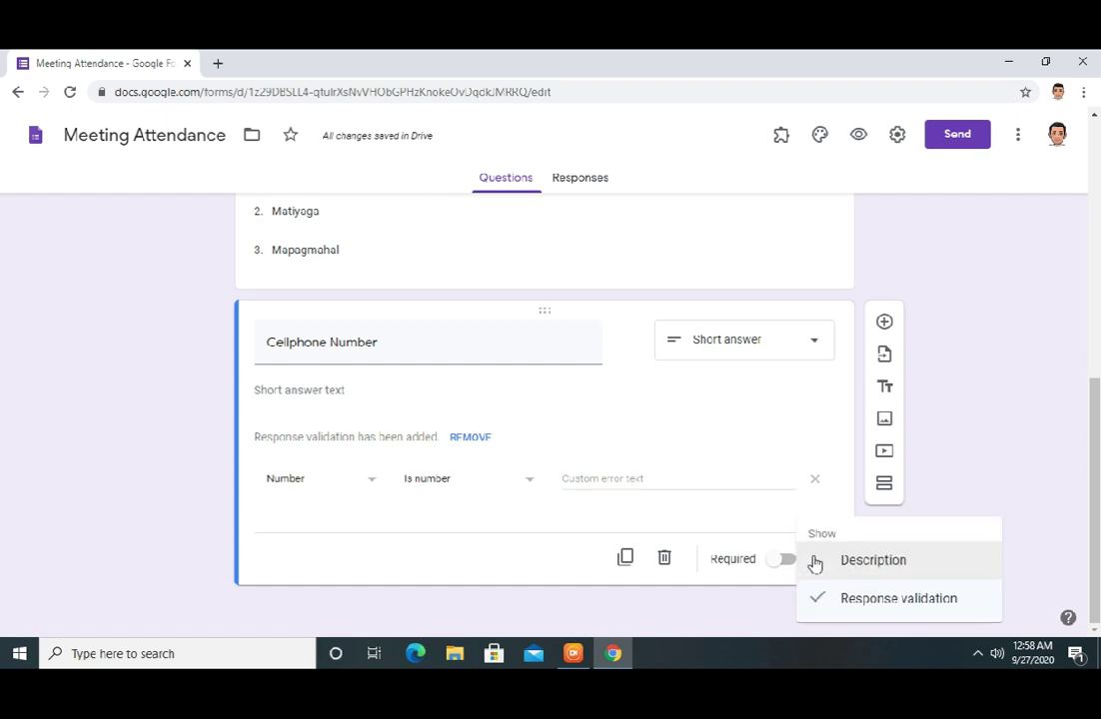
{"action": "left_click", "coordinate": [512, 547]}
{"action": "left_click", "coordinate": [617, 477]}
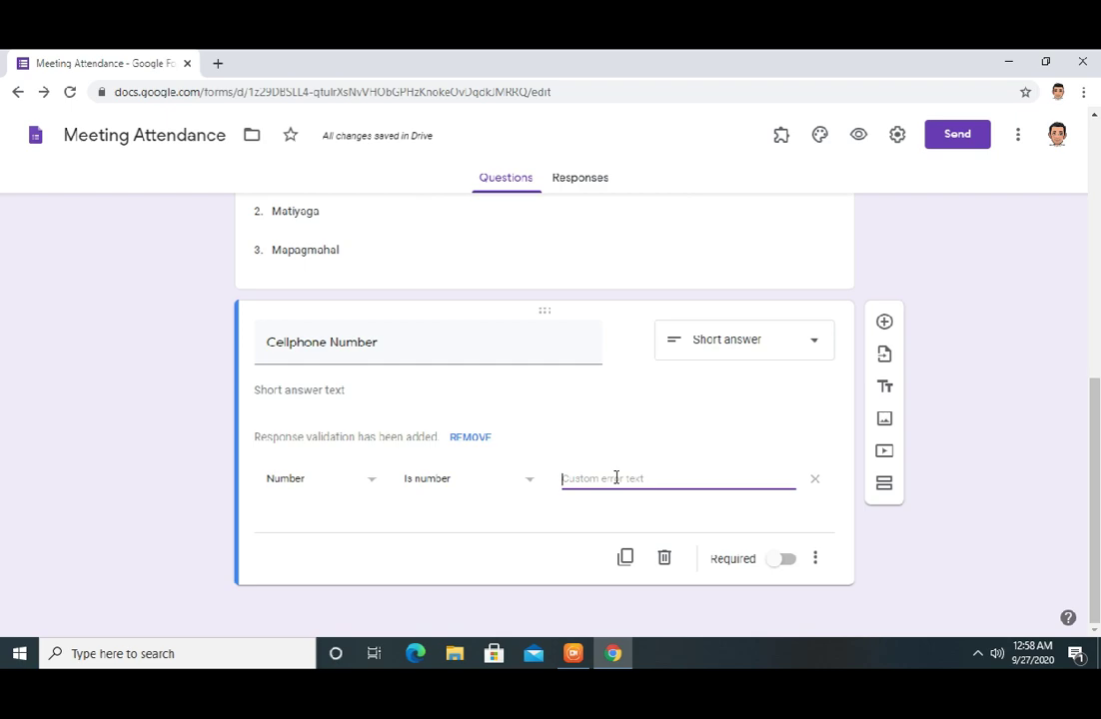
{"action": "type", "text": "Please enter y"}
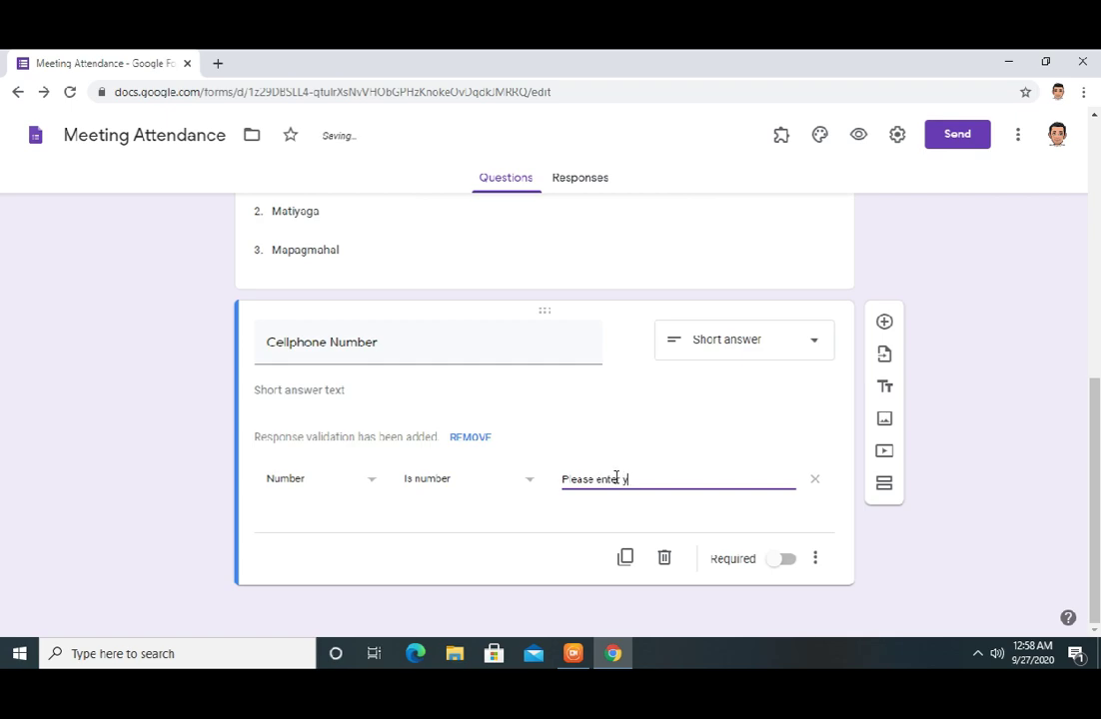
{"action": "type", "text": "our cellphone number"}
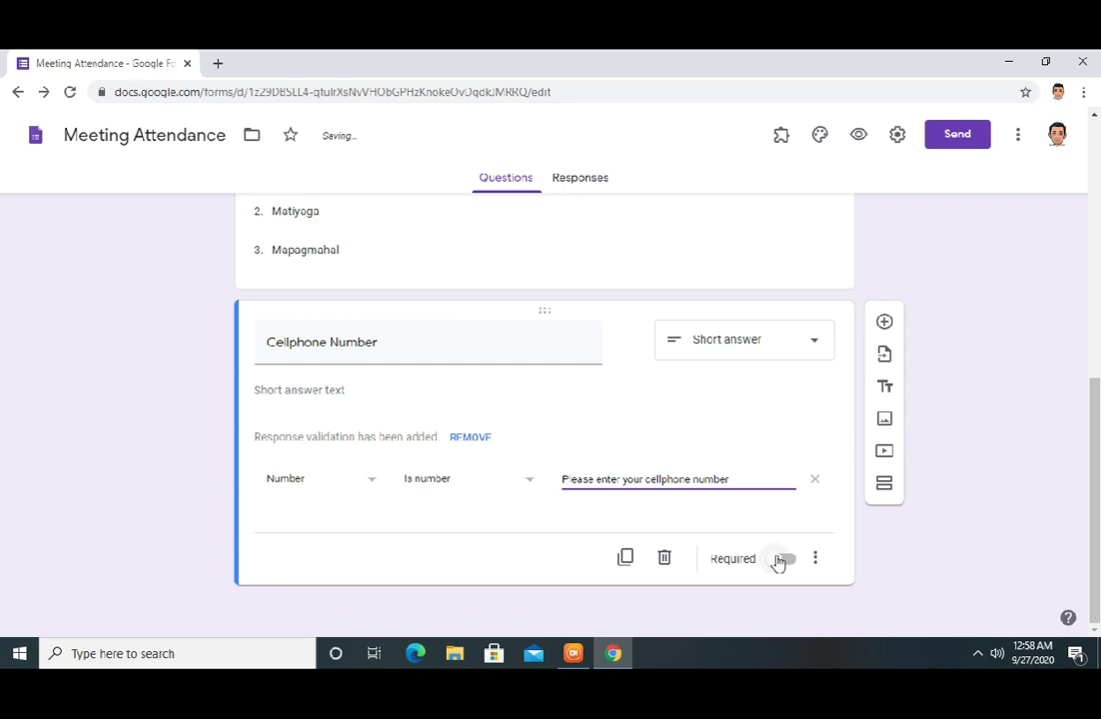
{"action": "left_click", "coordinate": [786, 562]}
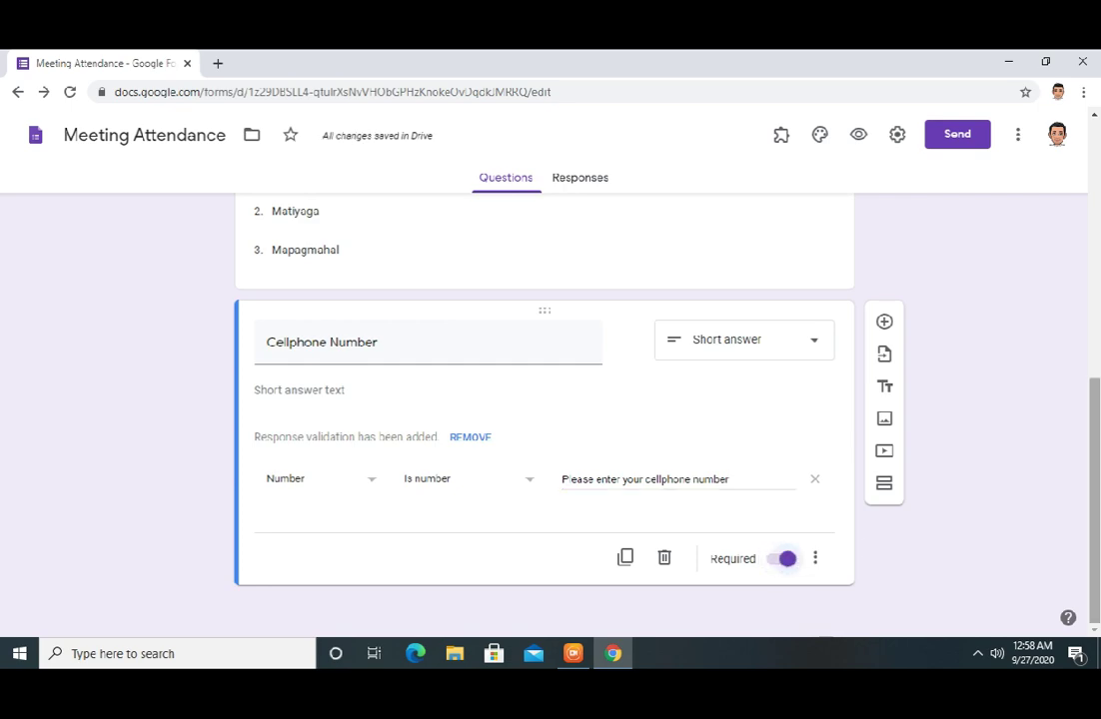
{"action": "left_click_drag", "start_coordinate": [1093, 497], "coordinate": [1094, 242]}
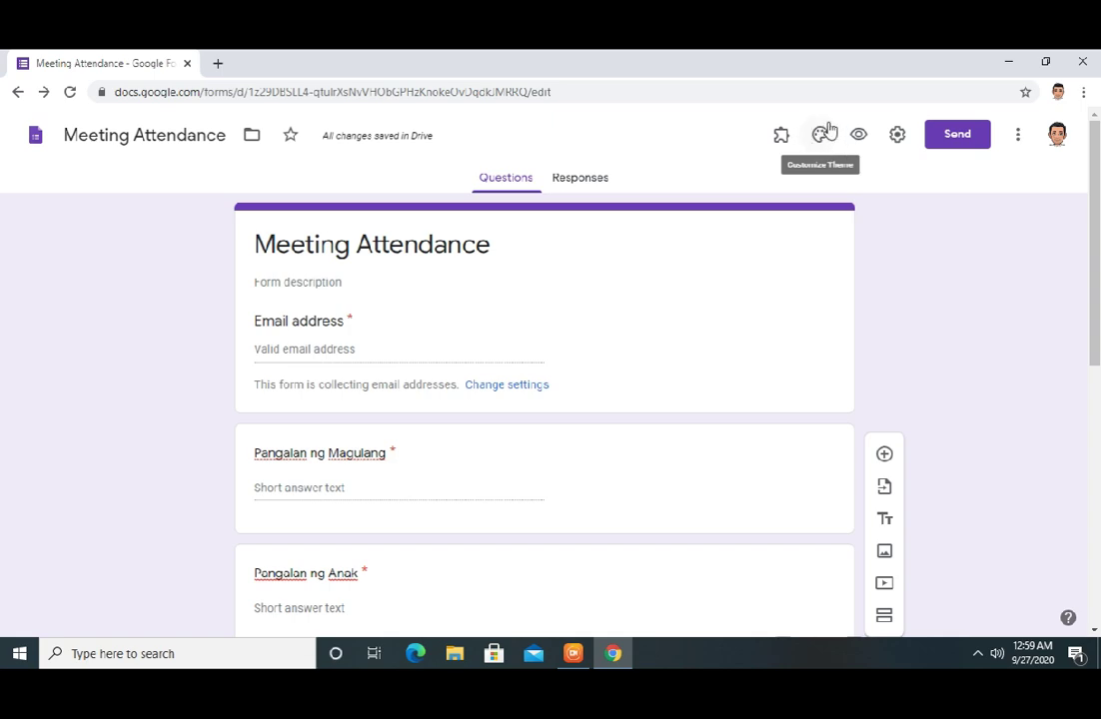
{"action": "left_click", "coordinate": [818, 139]}
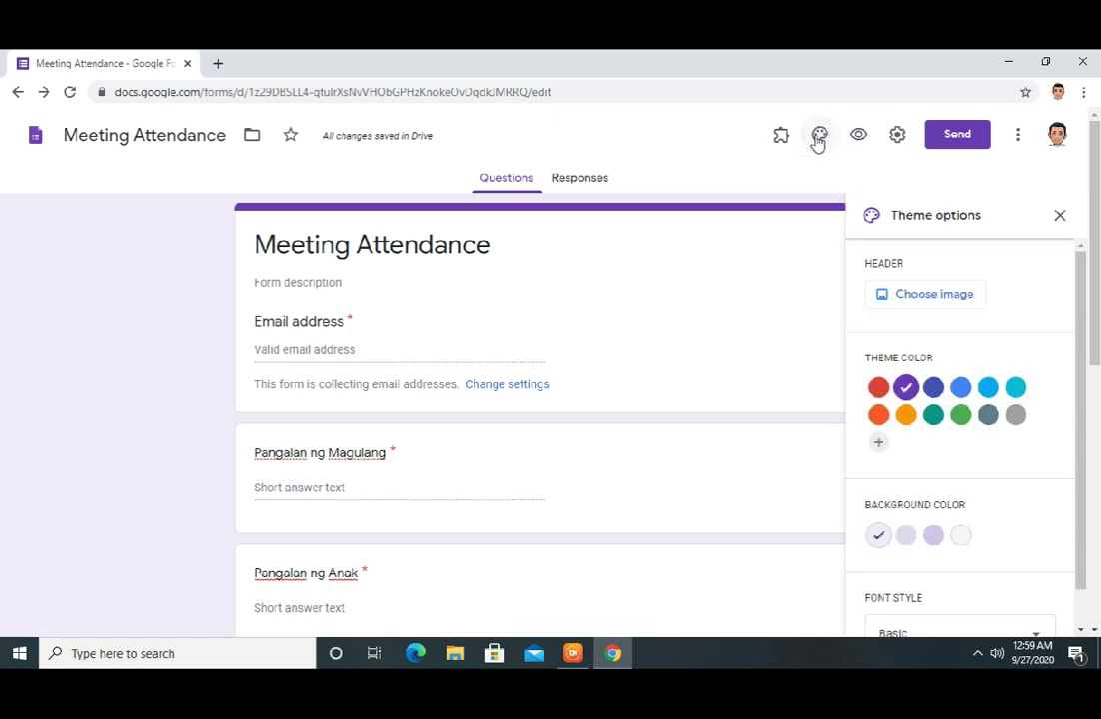
Use the coloured pencils photo from the Work and School themes as the header image
{"action": "left_click", "coordinate": [936, 296]}
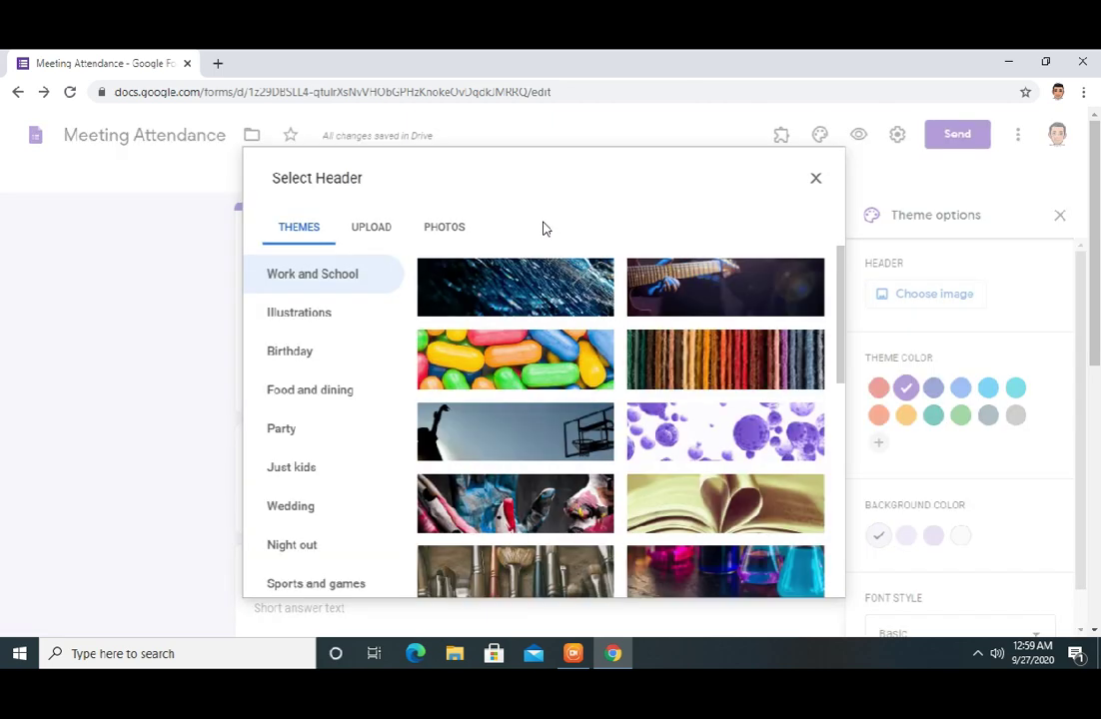
{"action": "left_click", "coordinate": [307, 316]}
{"action": "left_click", "coordinate": [303, 353]}
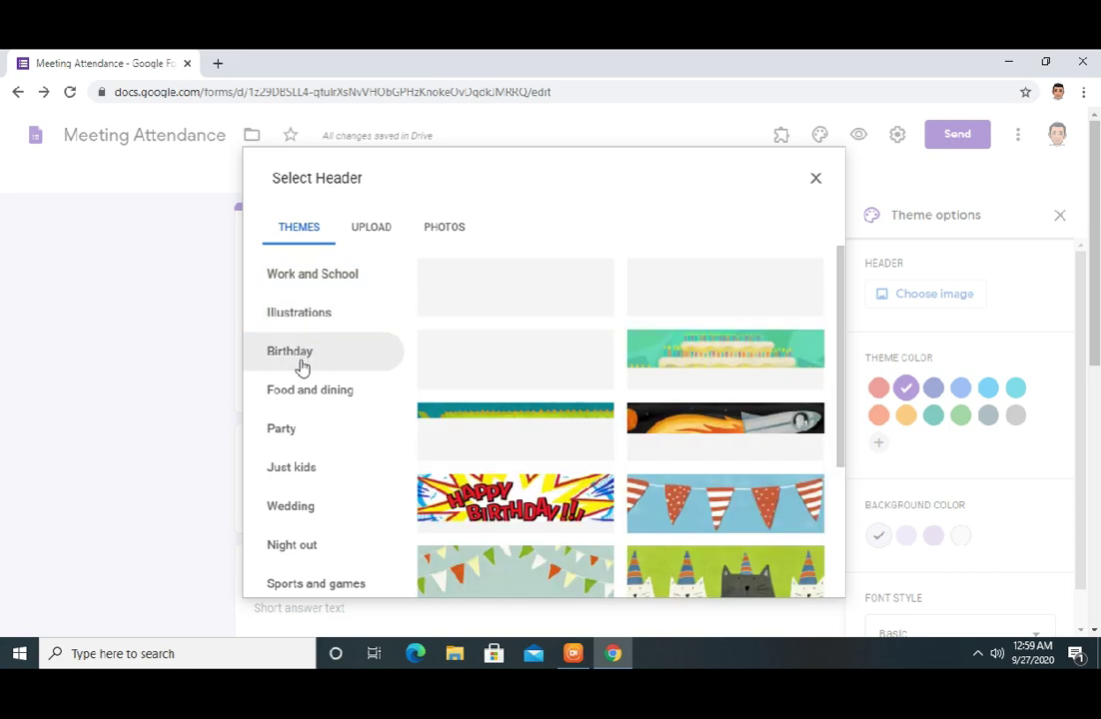
{"action": "left_click", "coordinate": [301, 396]}
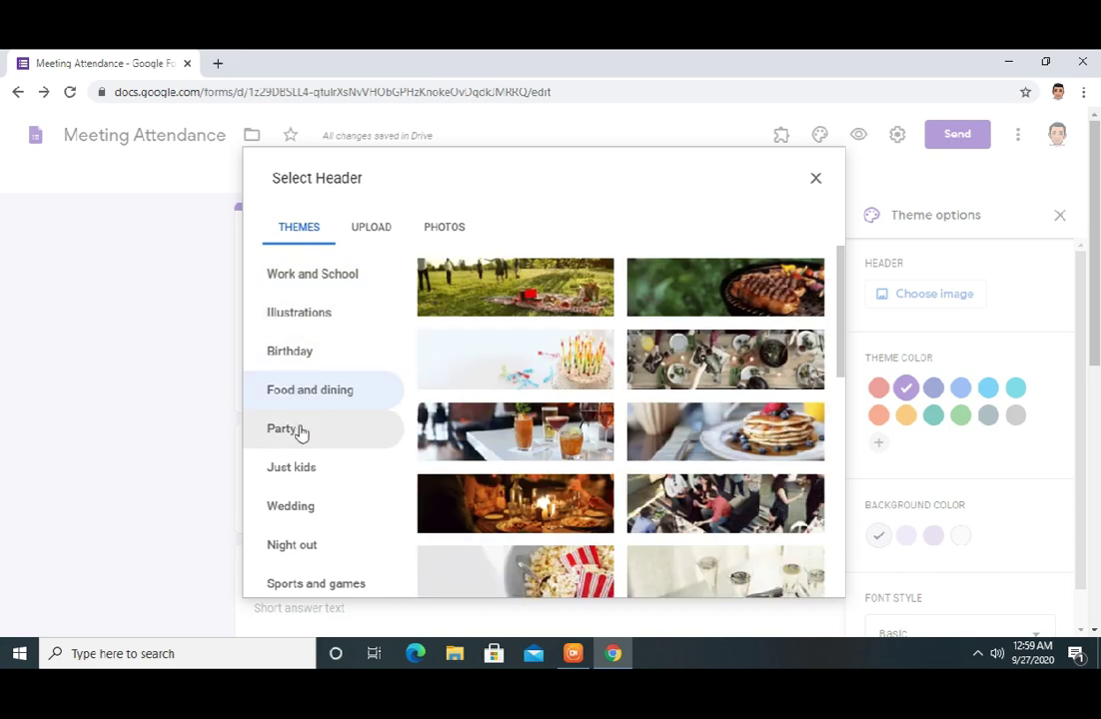
{"action": "left_click", "coordinate": [301, 431]}
{"action": "left_click", "coordinate": [298, 472]}
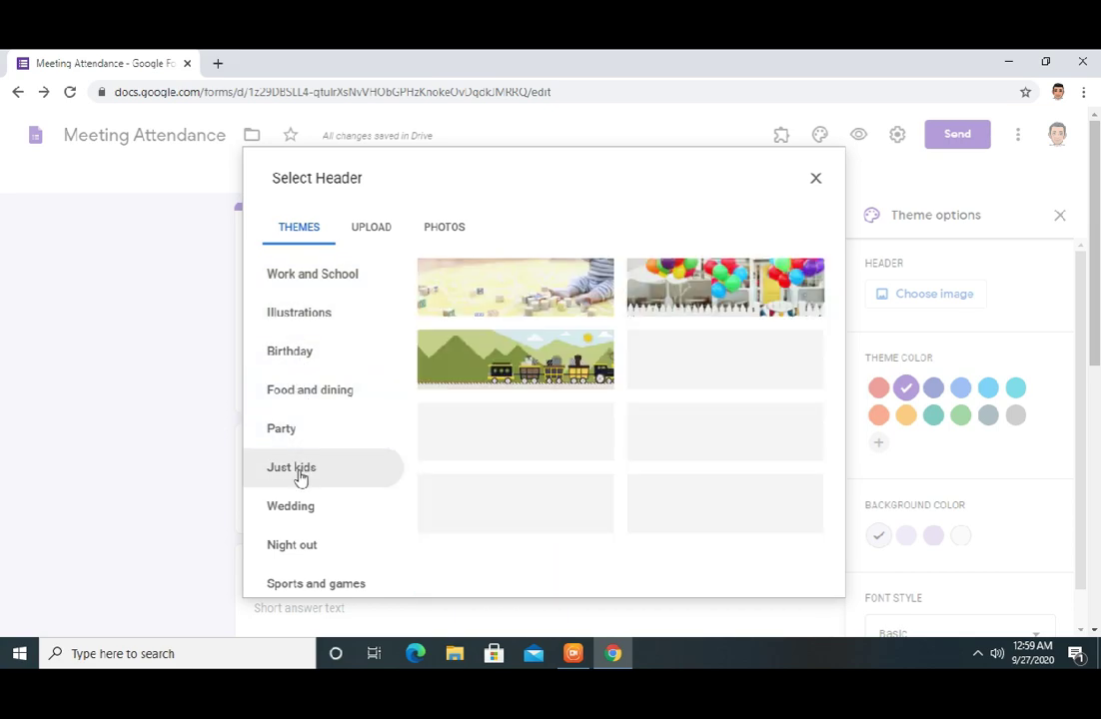
{"action": "left_click", "coordinate": [311, 281]}
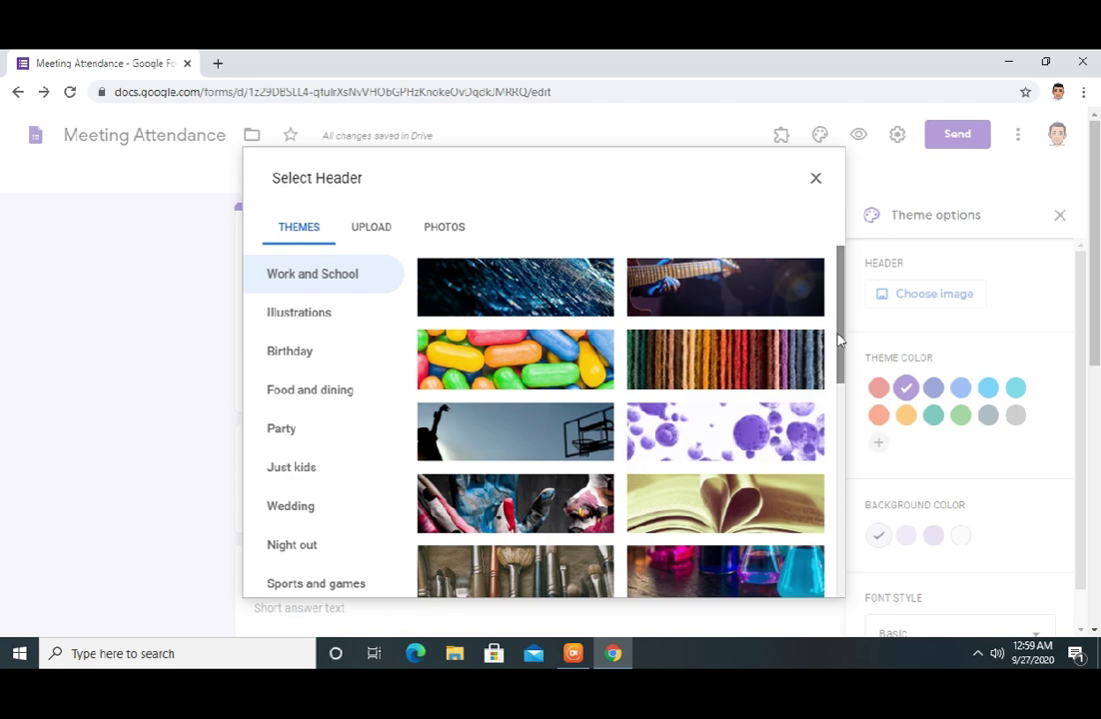
{"action": "left_click_drag", "start_coordinate": [839, 340], "coordinate": [838, 449]}
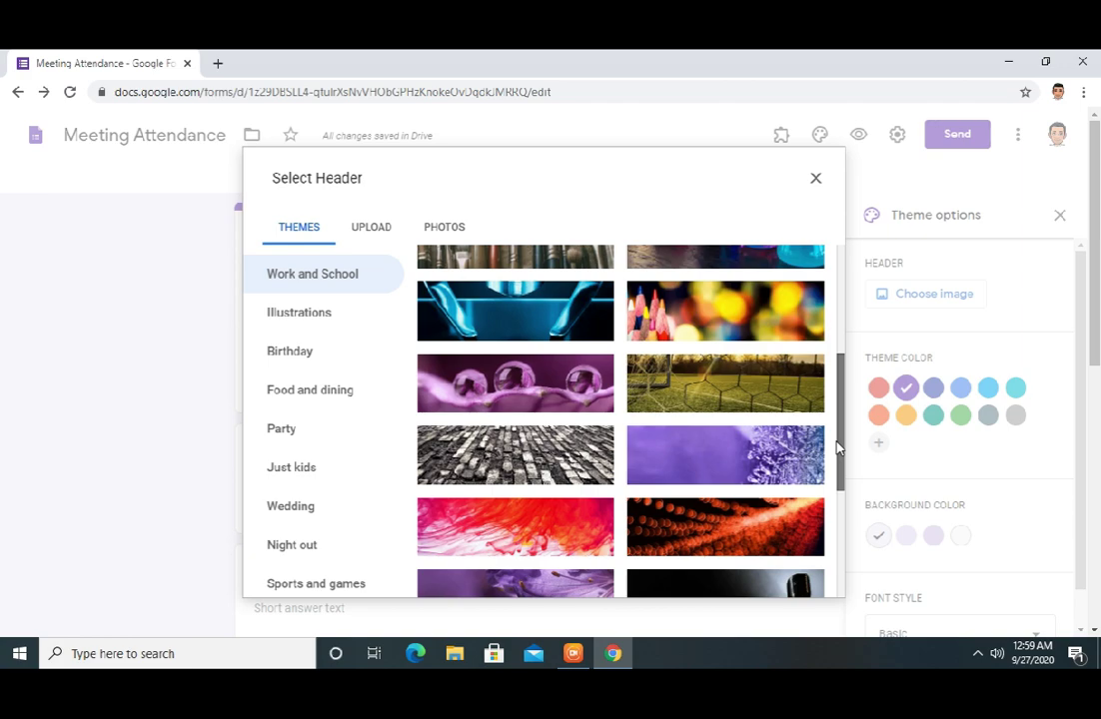
{"action": "left_click", "coordinate": [693, 340]}
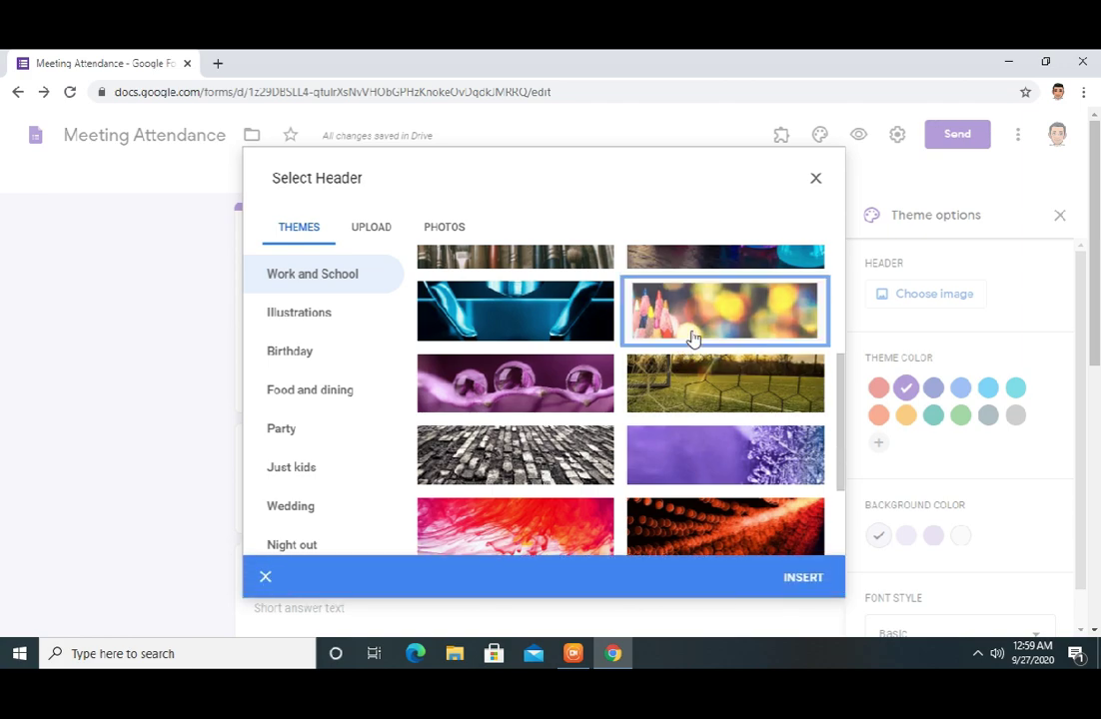
{"action": "left_click", "coordinate": [803, 583]}
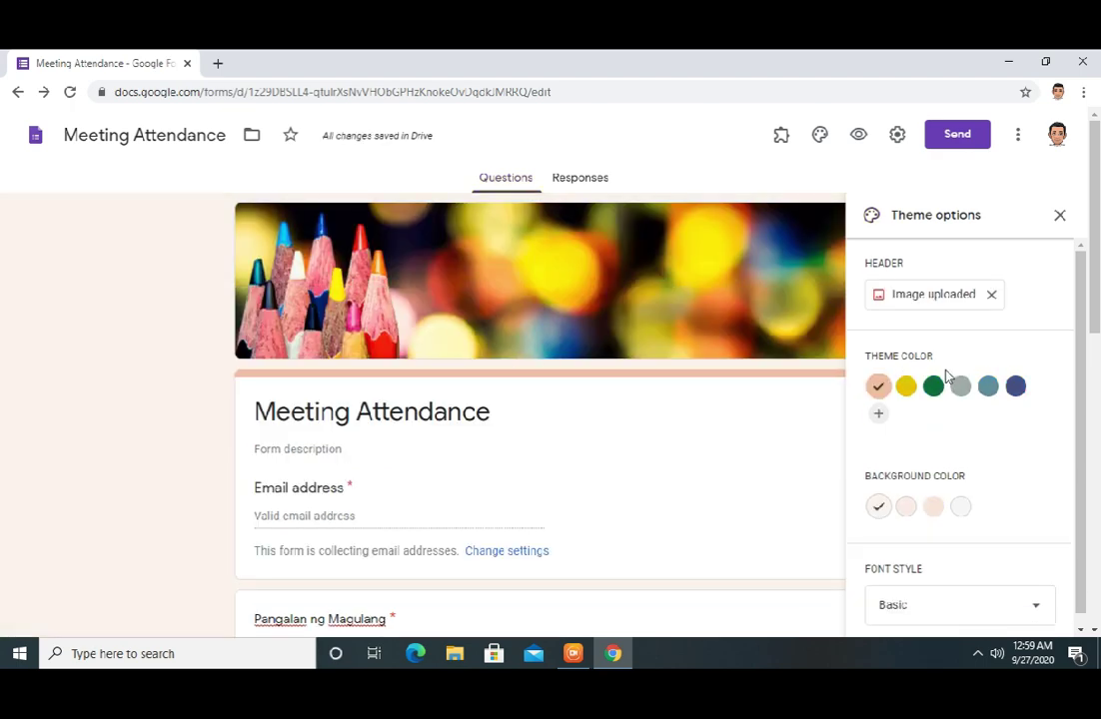
Preview the yellow, grey, blue and navy theme colours, then set the theme colour to green
{"action": "left_click", "coordinate": [906, 388]}
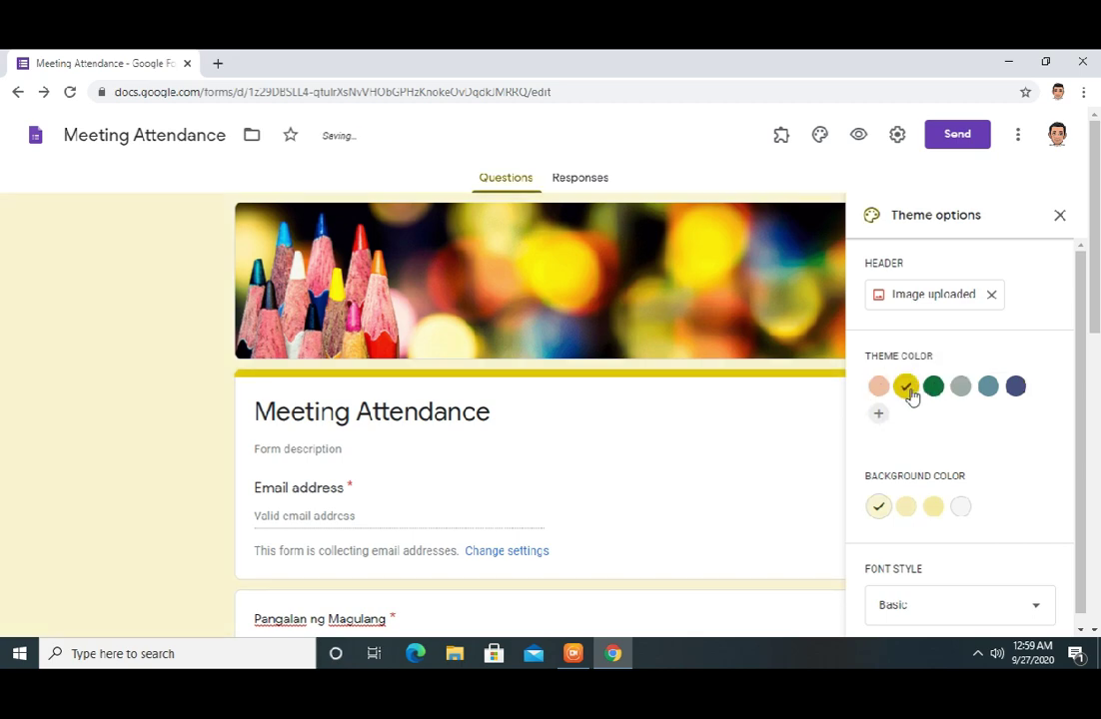
{"action": "left_click", "coordinate": [935, 390]}
{"action": "left_click", "coordinate": [962, 391]}
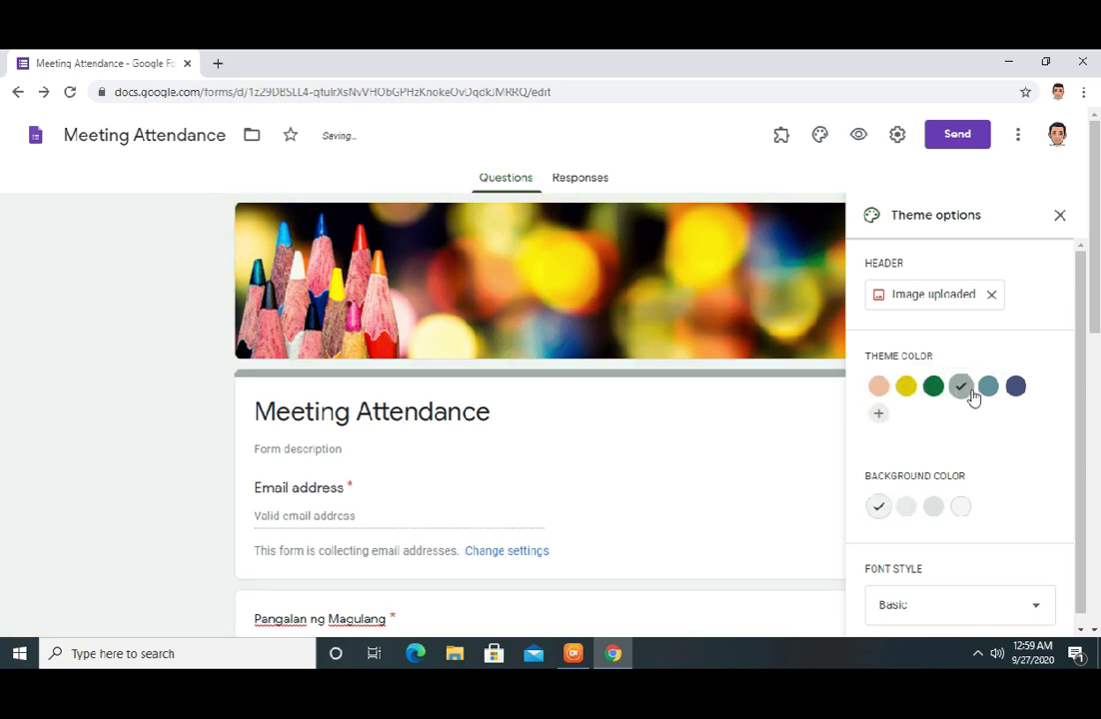
{"action": "left_click", "coordinate": [988, 389]}
{"action": "left_click", "coordinate": [1015, 389]}
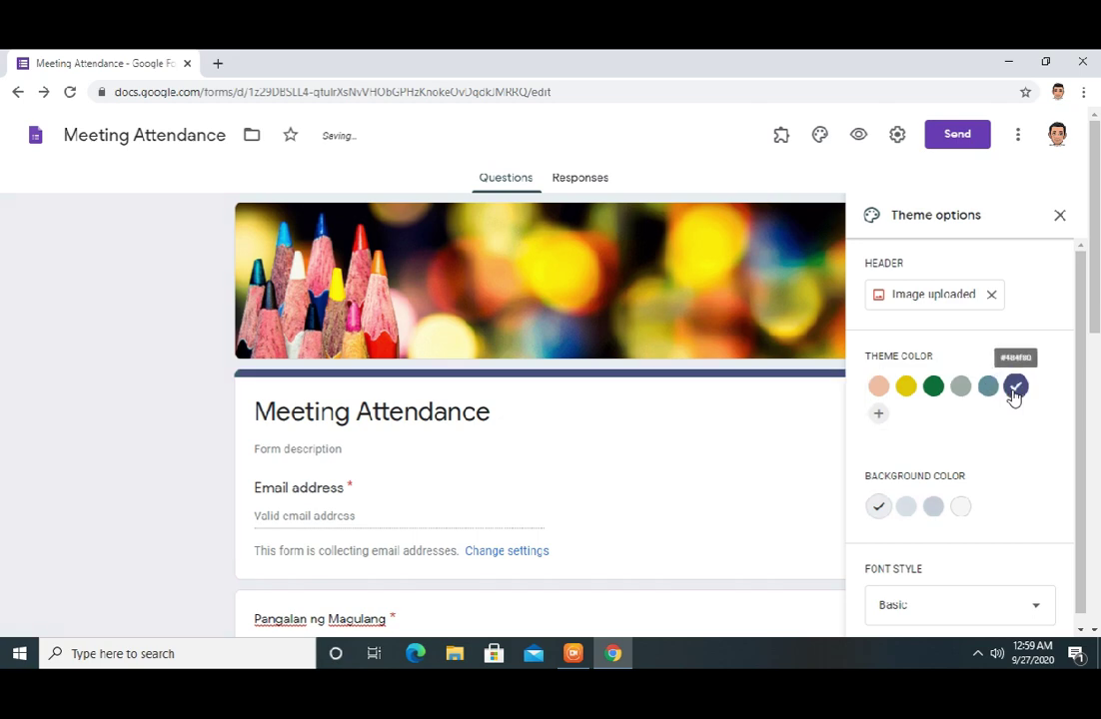
{"action": "left_click", "coordinate": [933, 389]}
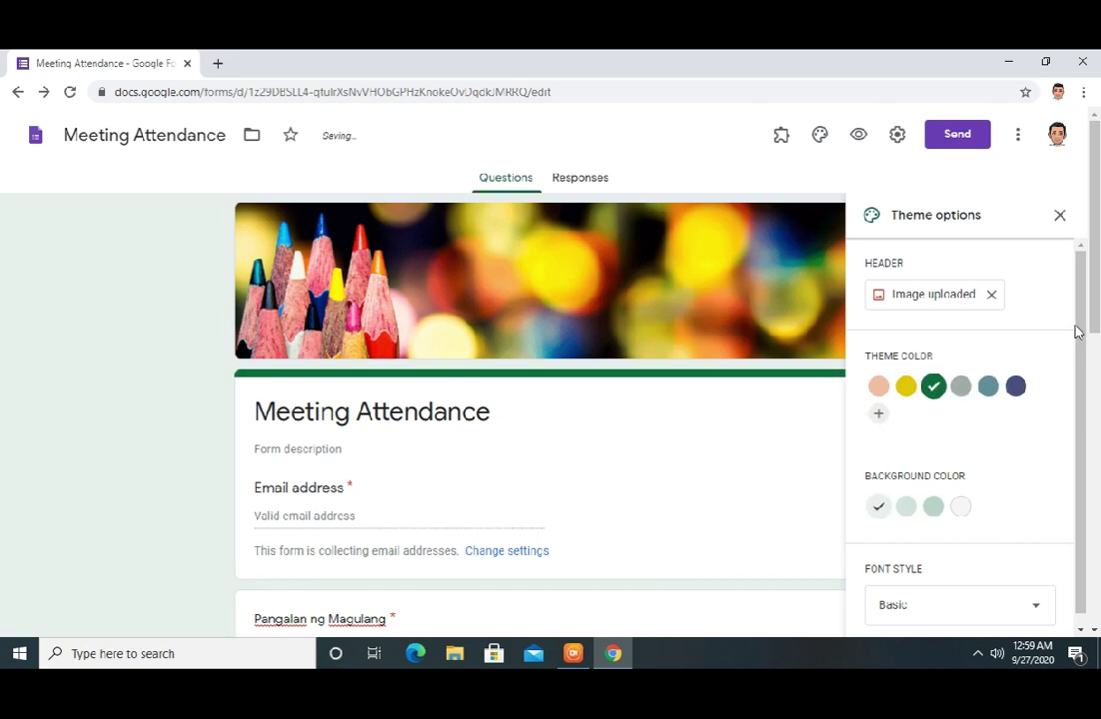
Try the background swatches and apply the darker green (third) page background
{"action": "scroll", "coordinate": [1077, 331], "scroll_direction": "down", "scroll_amount": 1}
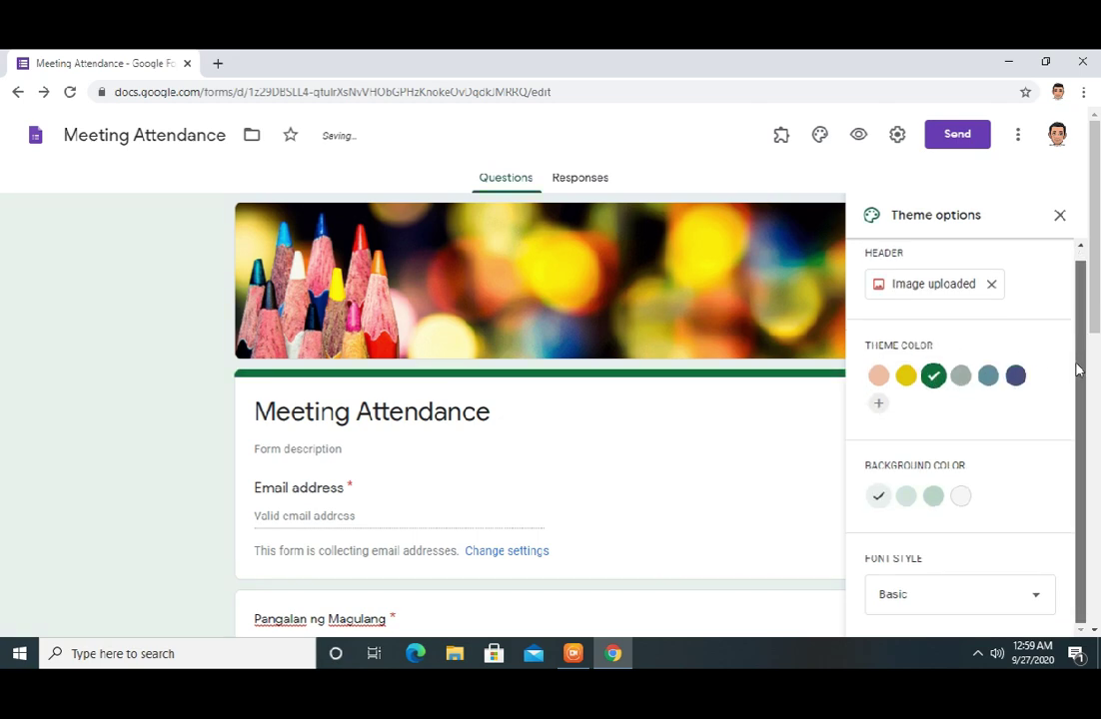
{"action": "left_click", "coordinate": [909, 502]}
{"action": "left_click", "coordinate": [931, 504]}
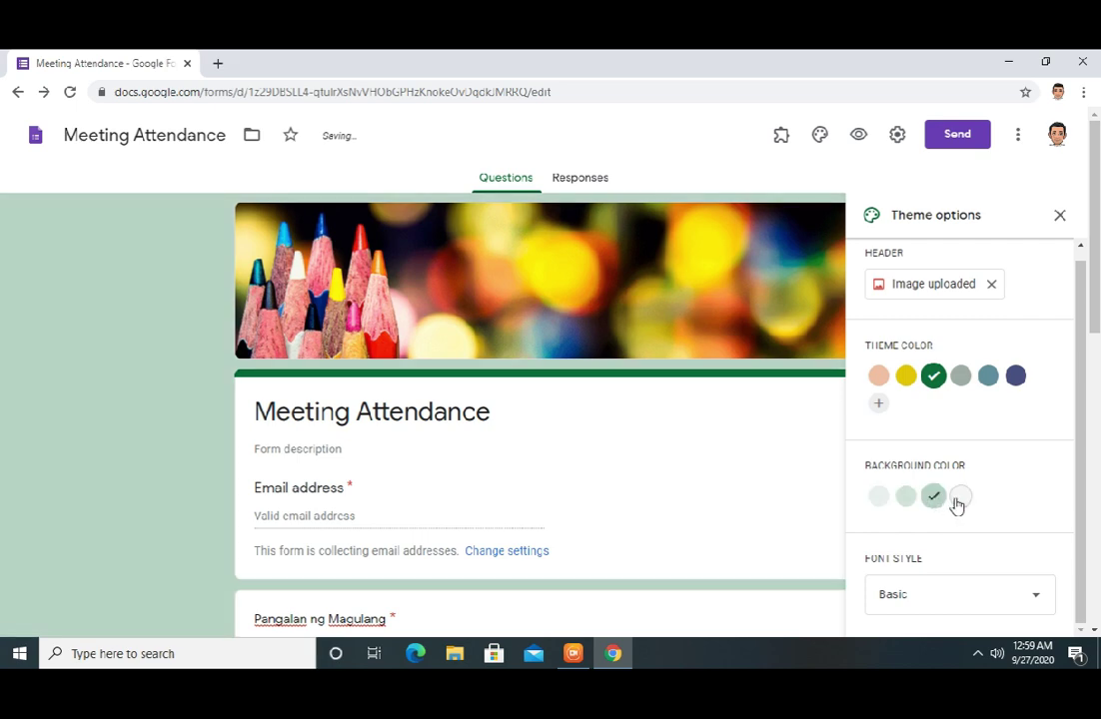
{"action": "left_click", "coordinate": [956, 505]}
{"action": "left_click", "coordinate": [933, 504]}
Preview the Decorative, Formal and Playful fonts, keep Basic, and close the Theme options panel
{"action": "left_click", "coordinate": [949, 597]}
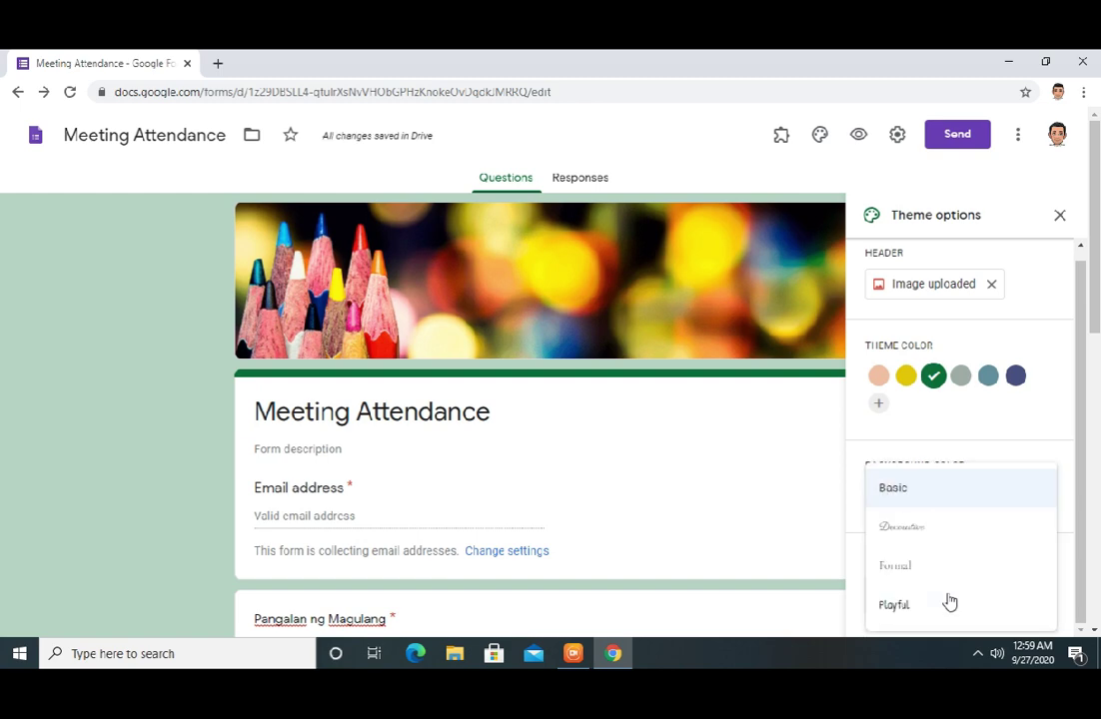
{"action": "left_click", "coordinate": [933, 532]}
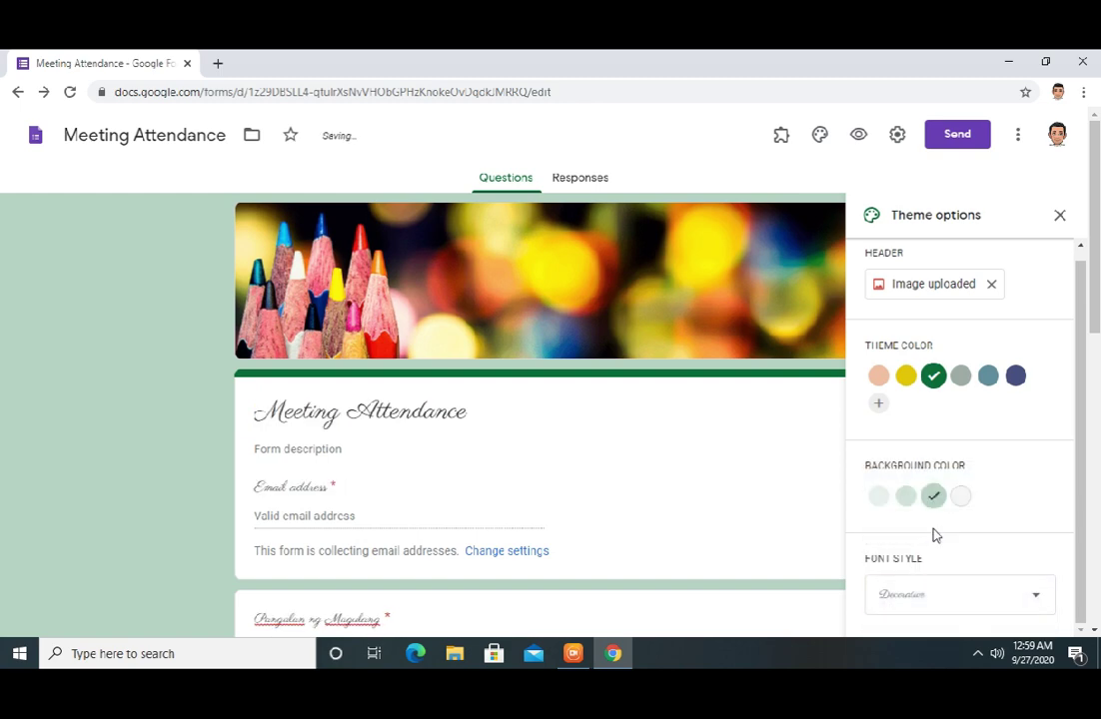
{"action": "left_click", "coordinate": [921, 599]}
{"action": "left_click", "coordinate": [912, 577]}
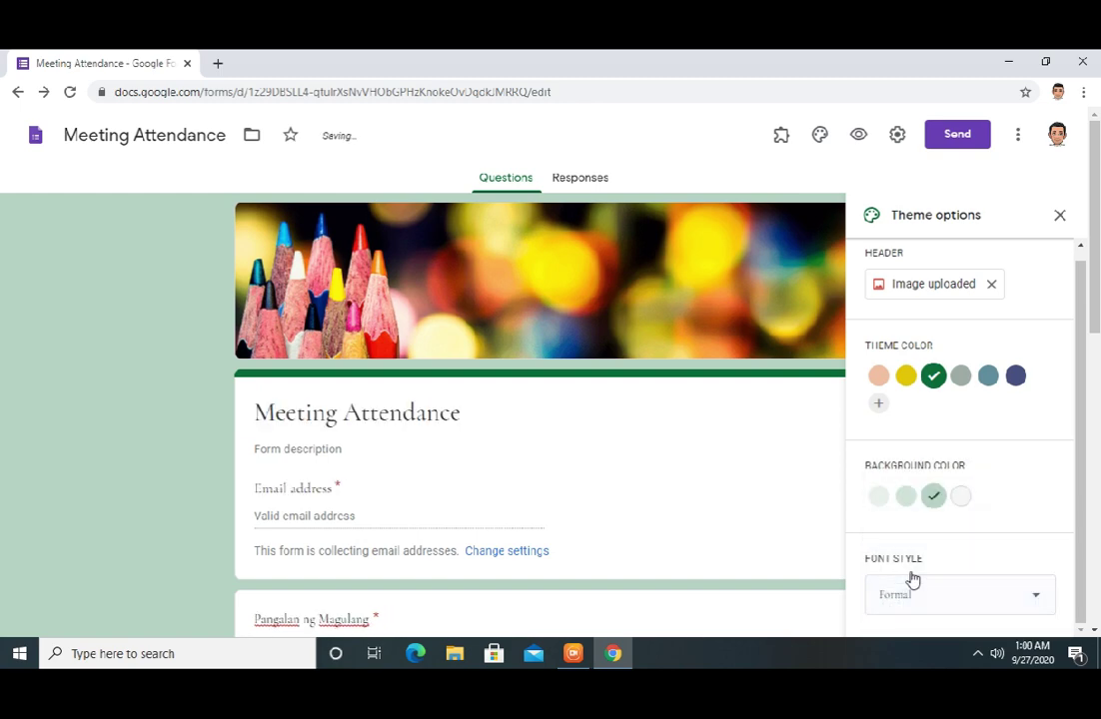
{"action": "left_click", "coordinate": [904, 600]}
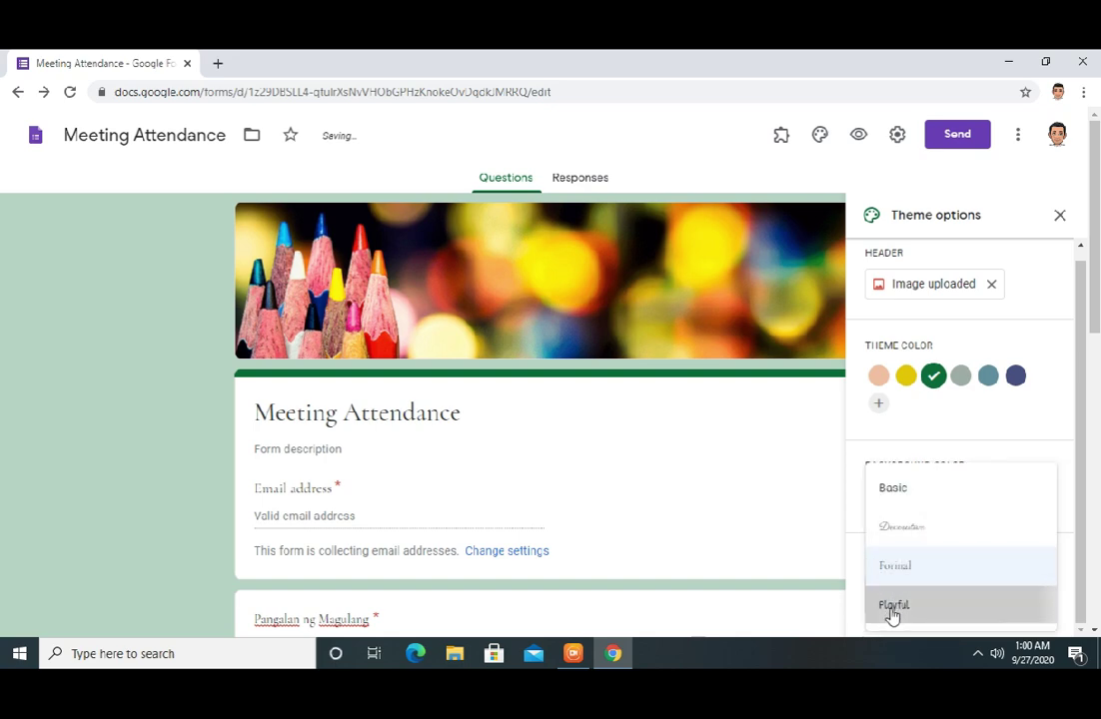
{"action": "left_click", "coordinate": [892, 612]}
{"action": "left_click", "coordinate": [892, 605]}
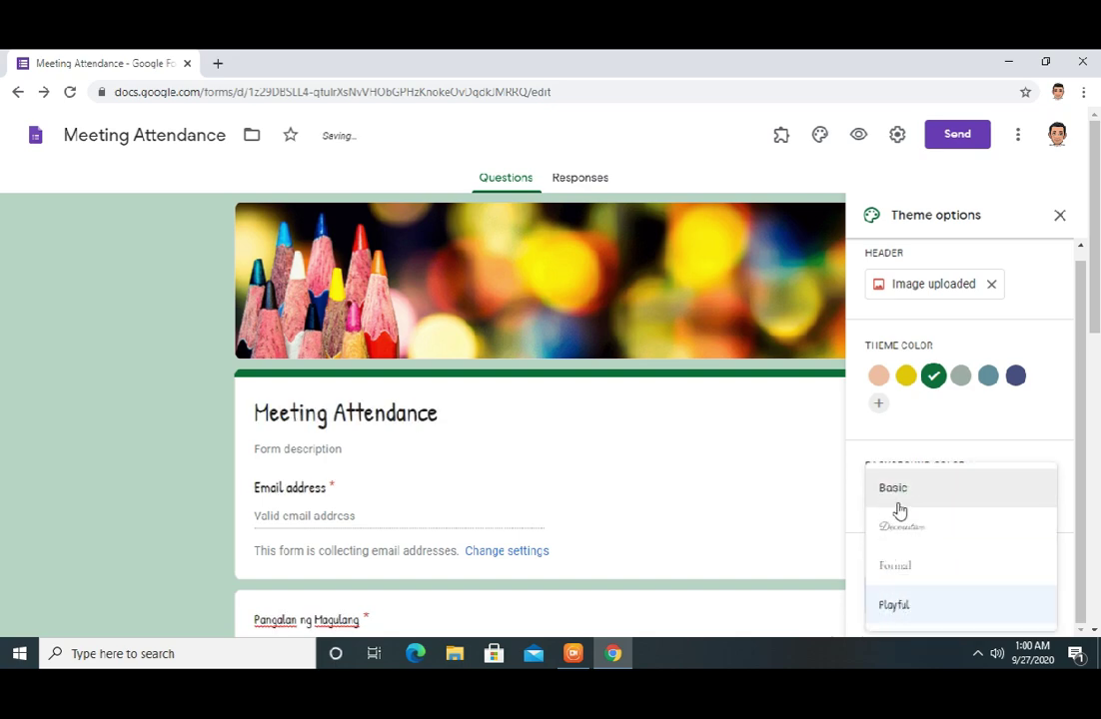
{"action": "left_click", "coordinate": [898, 505]}
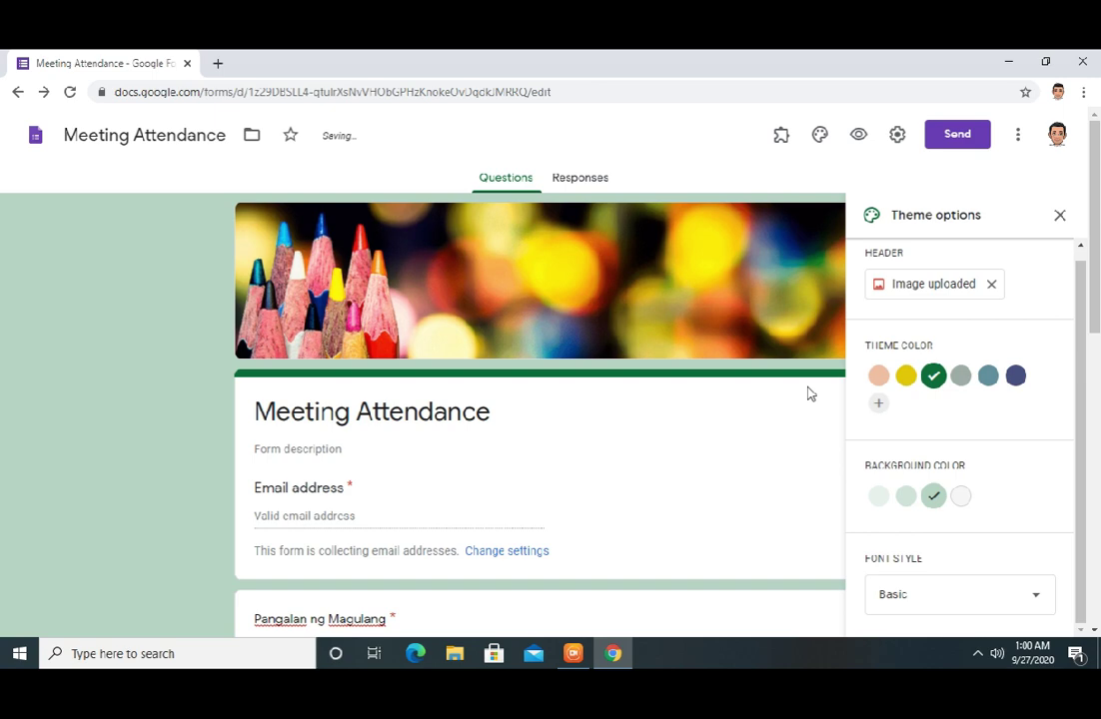
{"action": "left_click", "coordinate": [1060, 218]}
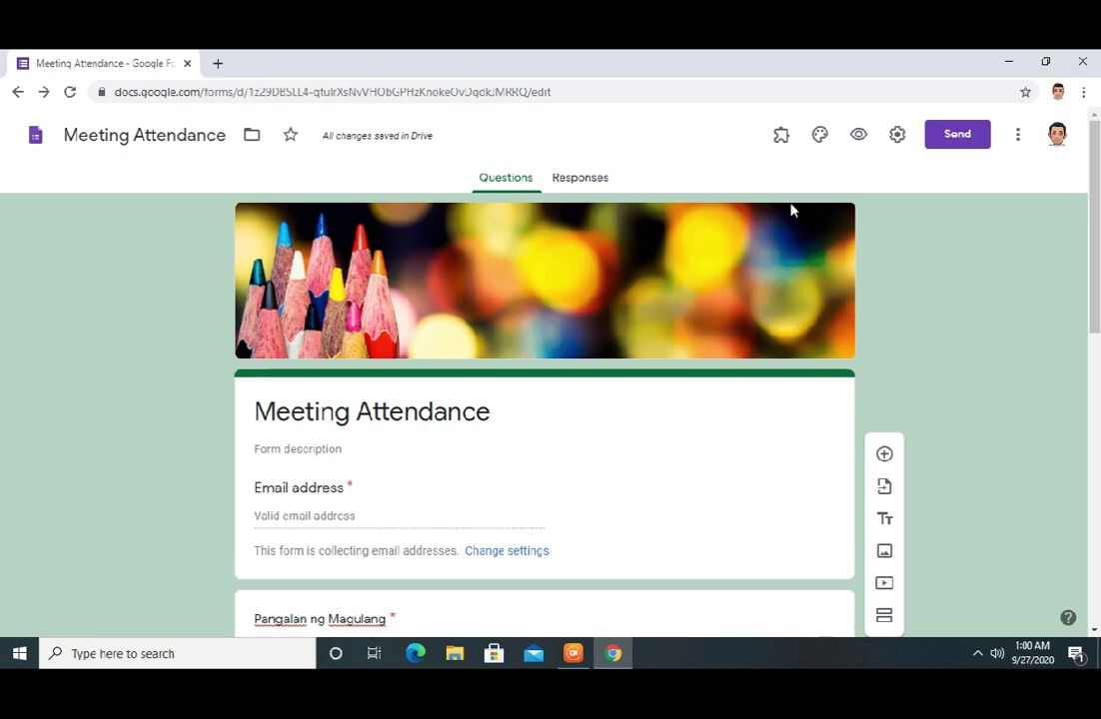
Open the live form preview in a new tab and look through its questions
{"action": "left_click", "coordinate": [857, 136]}
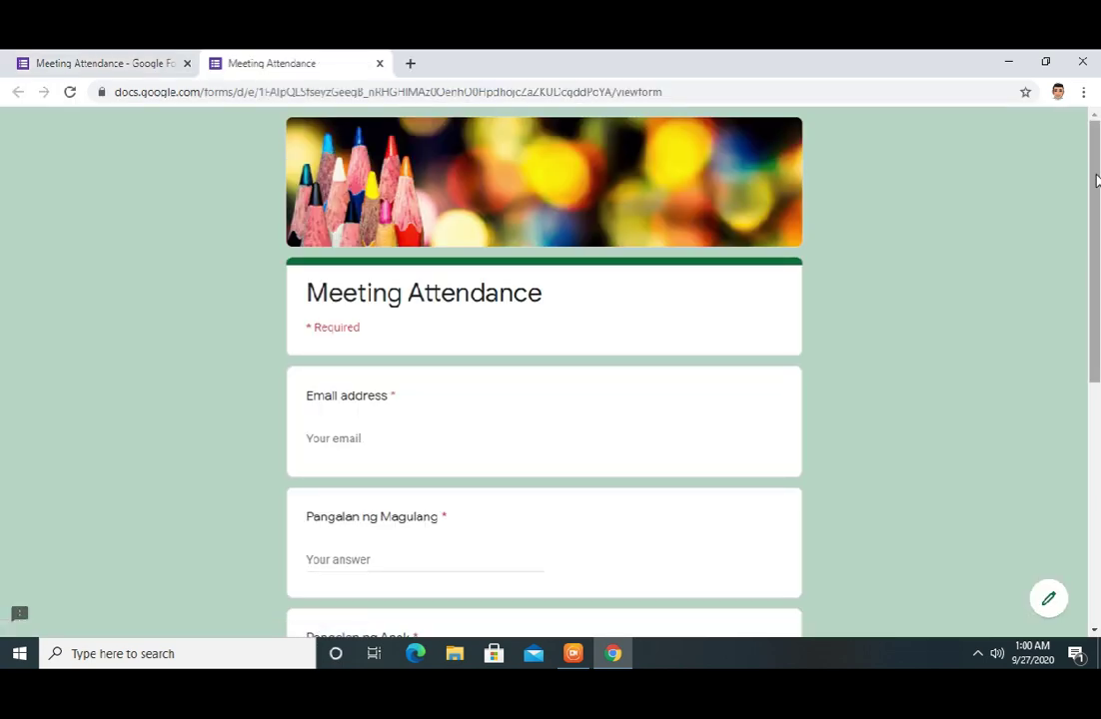
{"action": "left_click_drag", "start_coordinate": [1095, 180], "coordinate": [1094, 386]}
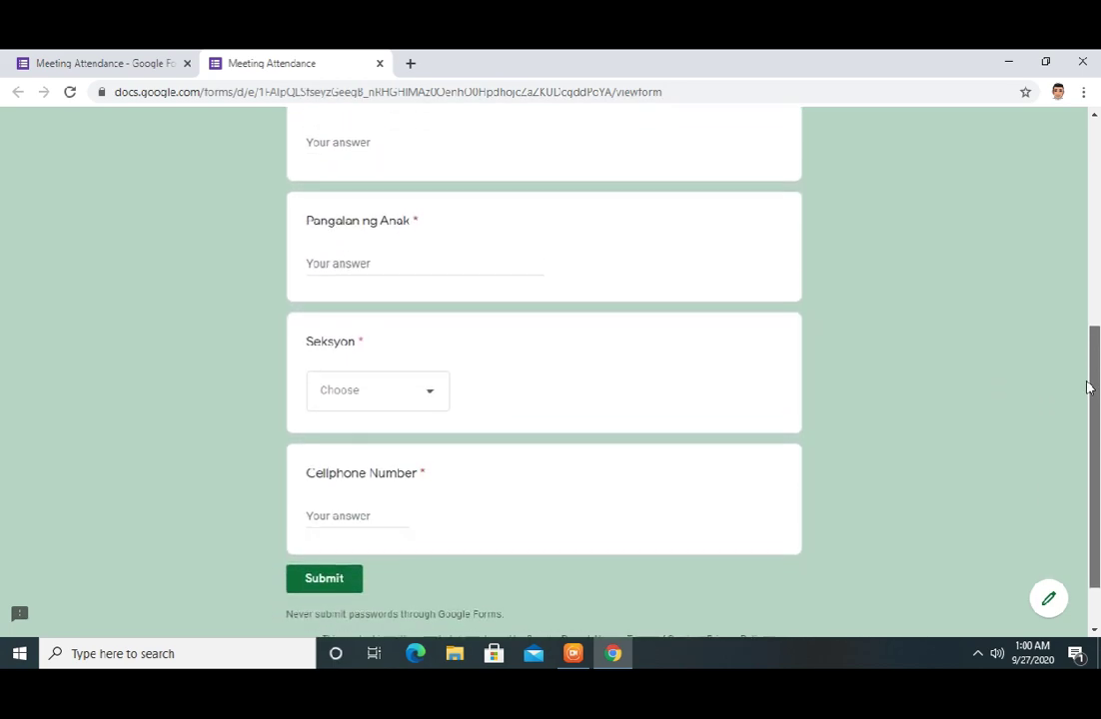
{"action": "left_click", "coordinate": [429, 399]}
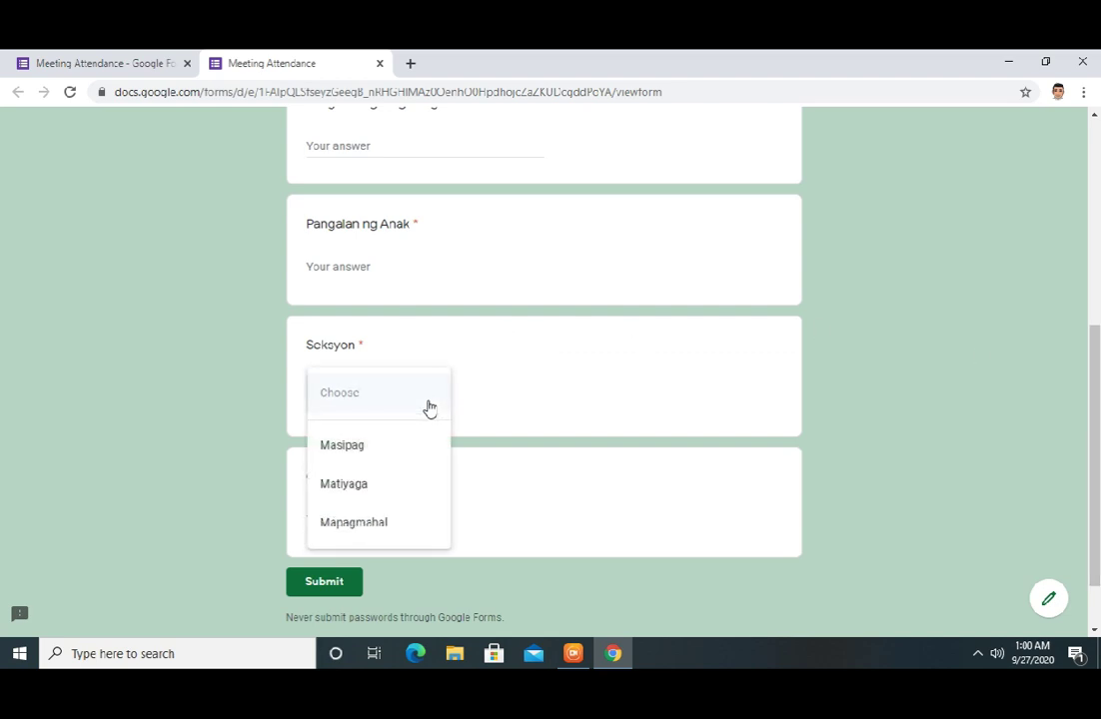
{"action": "left_click", "coordinate": [616, 392]}
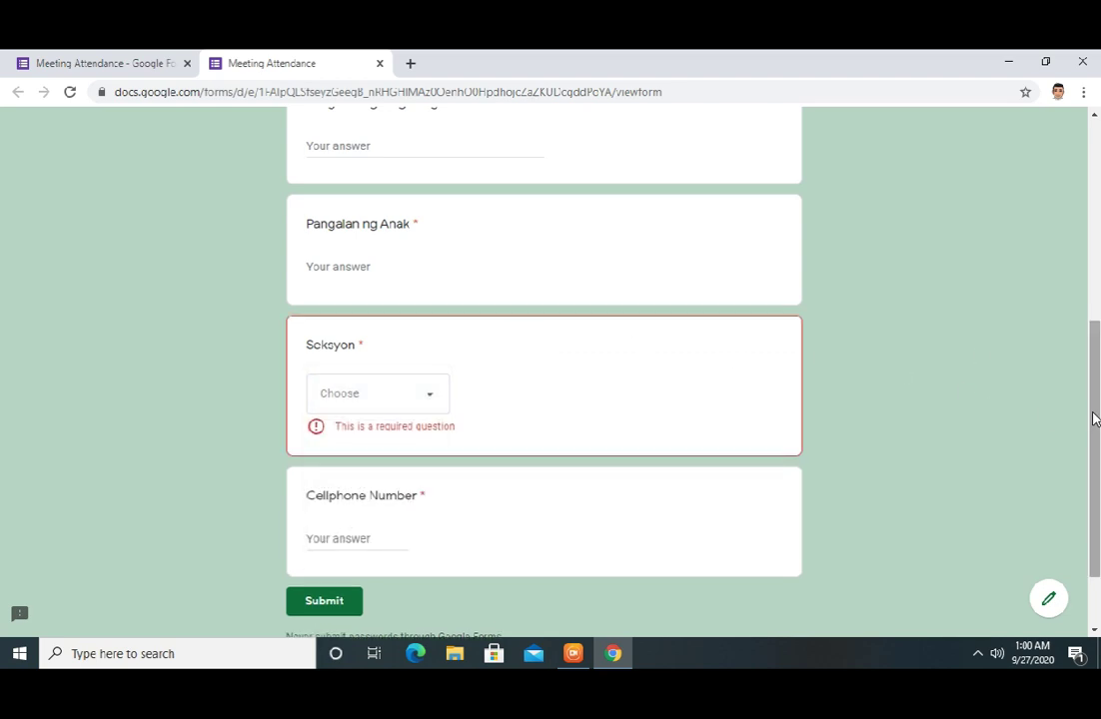
{"action": "left_click_drag", "start_coordinate": [1095, 423], "coordinate": [1057, 204]}
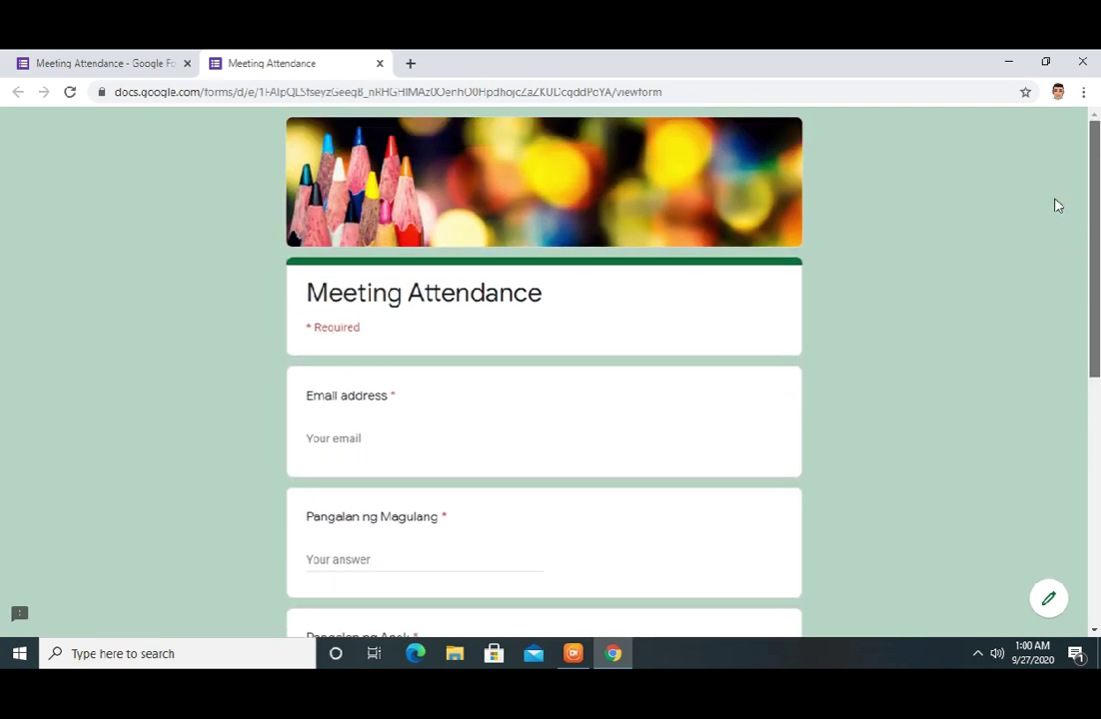
Fill in the email address, parent's name (Pangalan ng Magulang) and child's name (Pangalan ng Anak) answers
{"action": "left_click", "coordinate": [364, 438]}
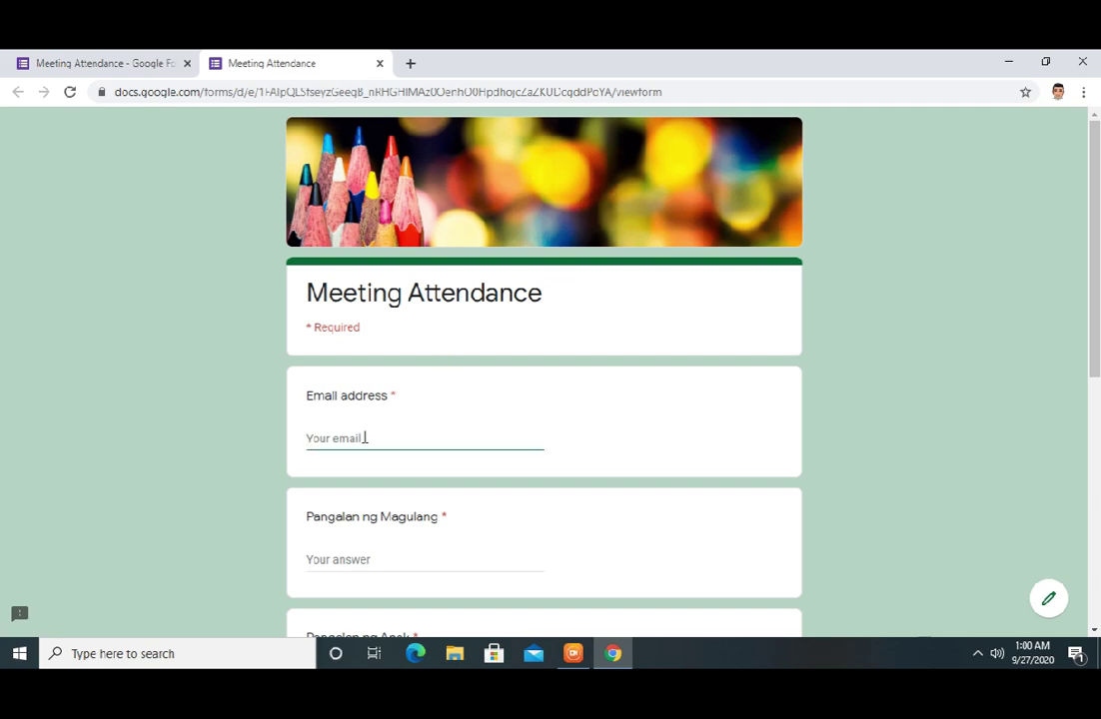
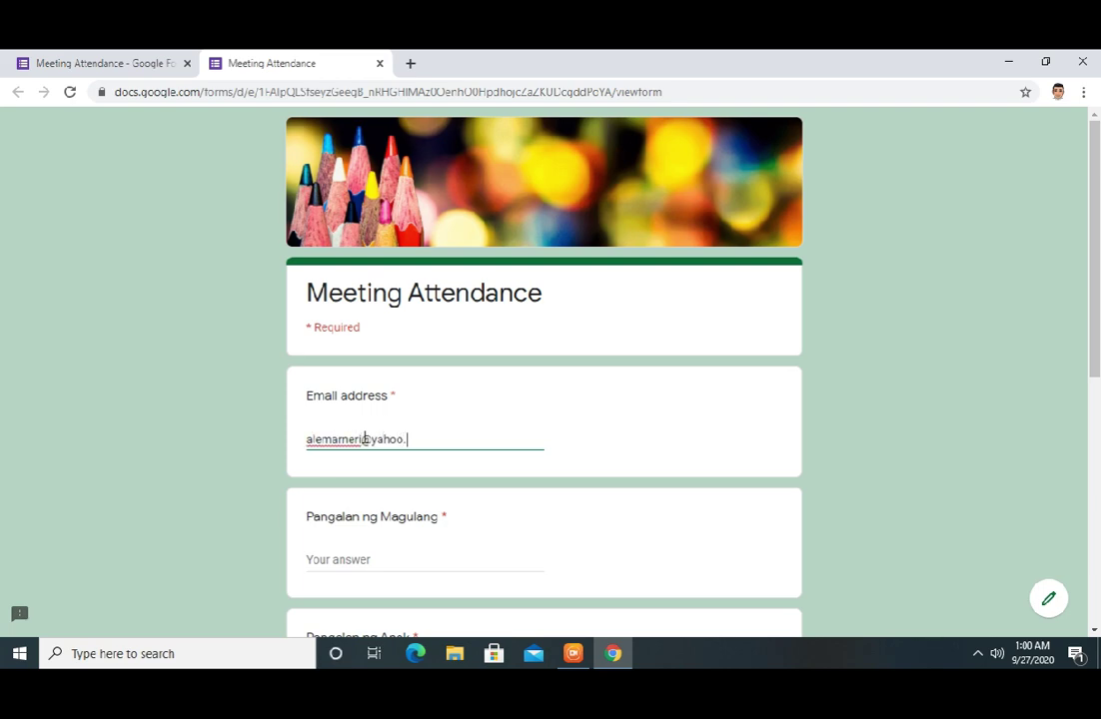
{"action": "left_click", "coordinate": [384, 560]}
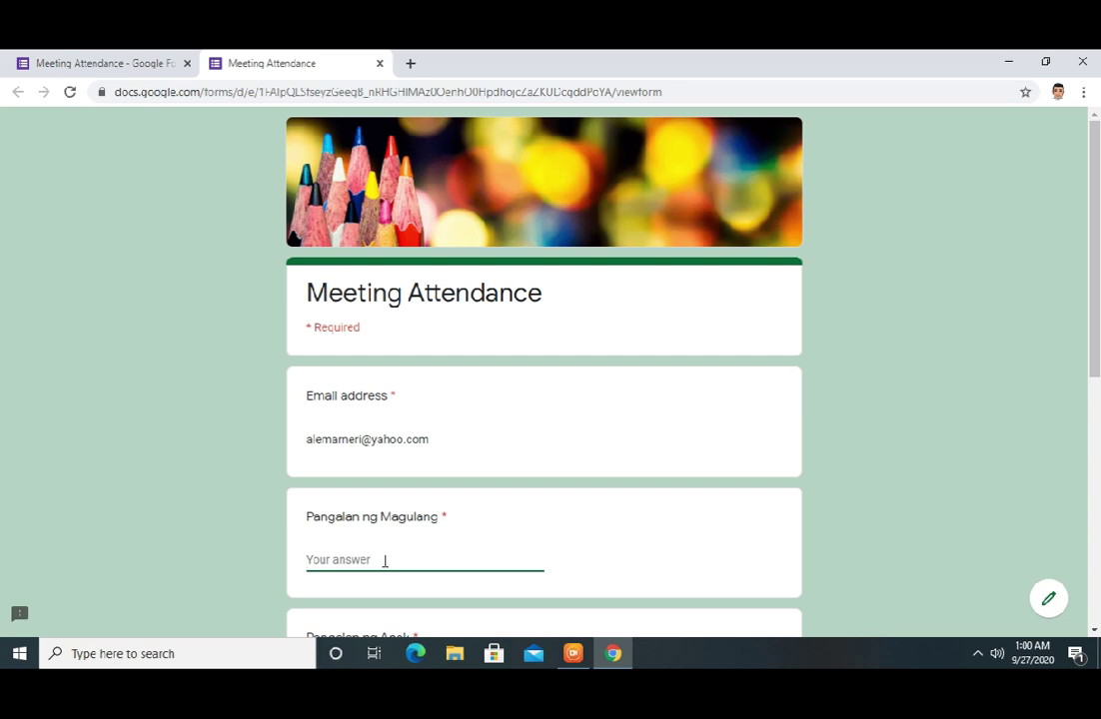
{"action": "scroll", "coordinate": [482, 466], "scroll_direction": "down", "scroll_amount": 2}
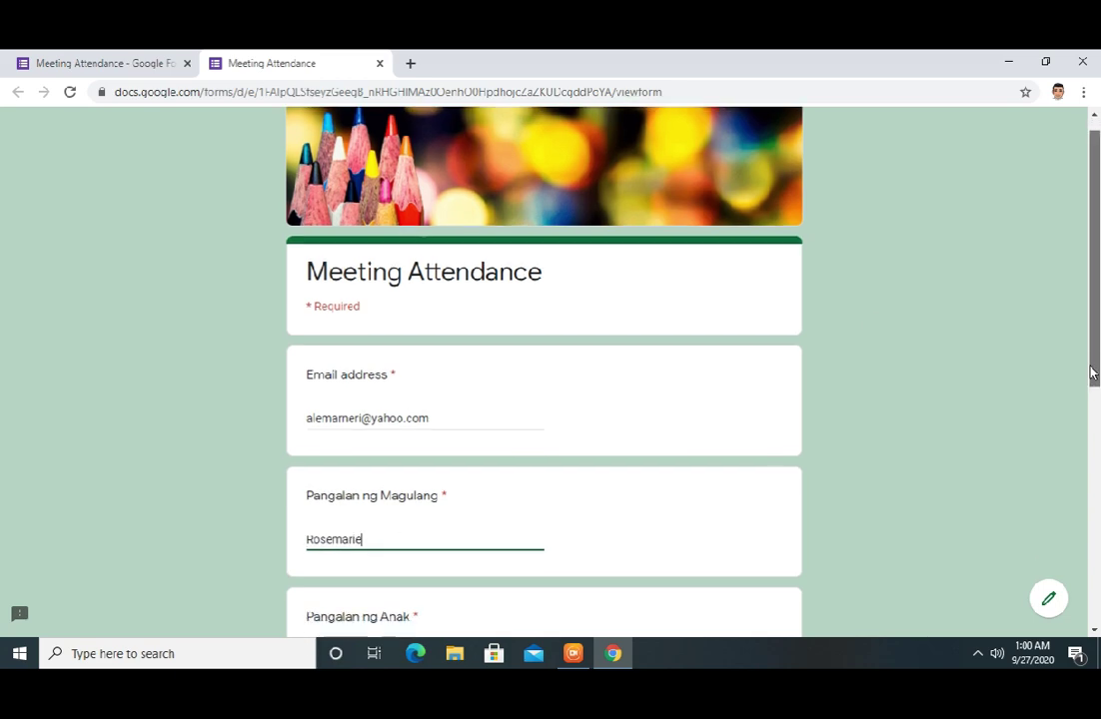
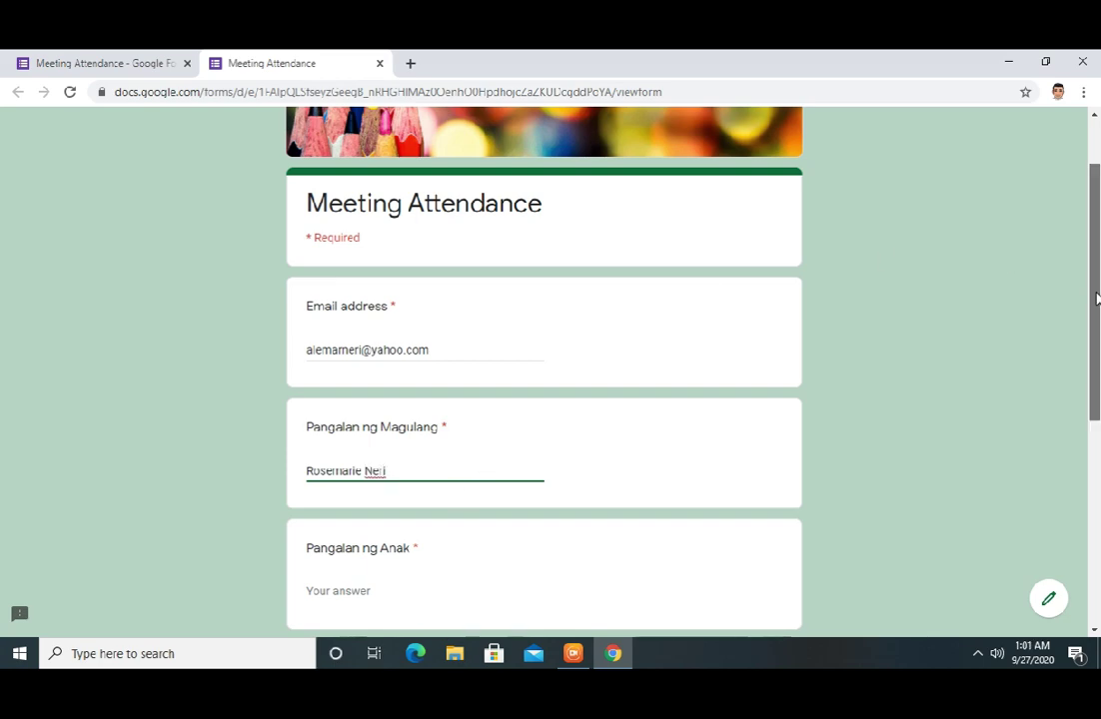
{"action": "scroll", "coordinate": [1093, 369], "scroll_direction": "down", "scroll_amount": 2}
{"action": "left_click", "coordinate": [384, 438]}
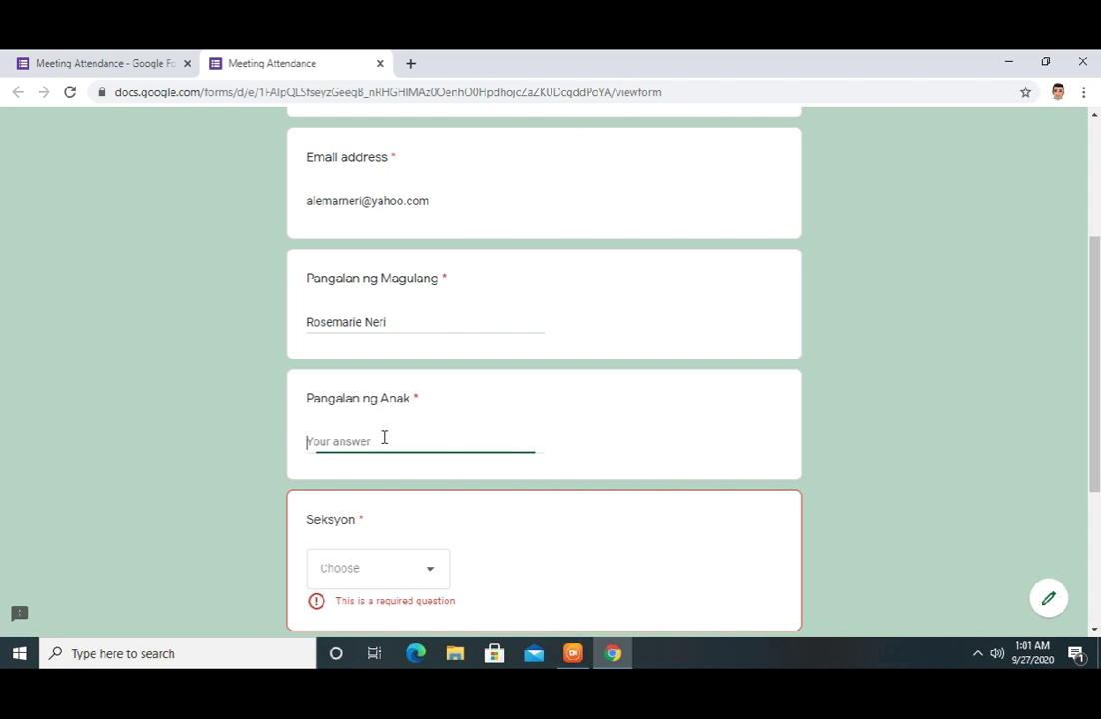
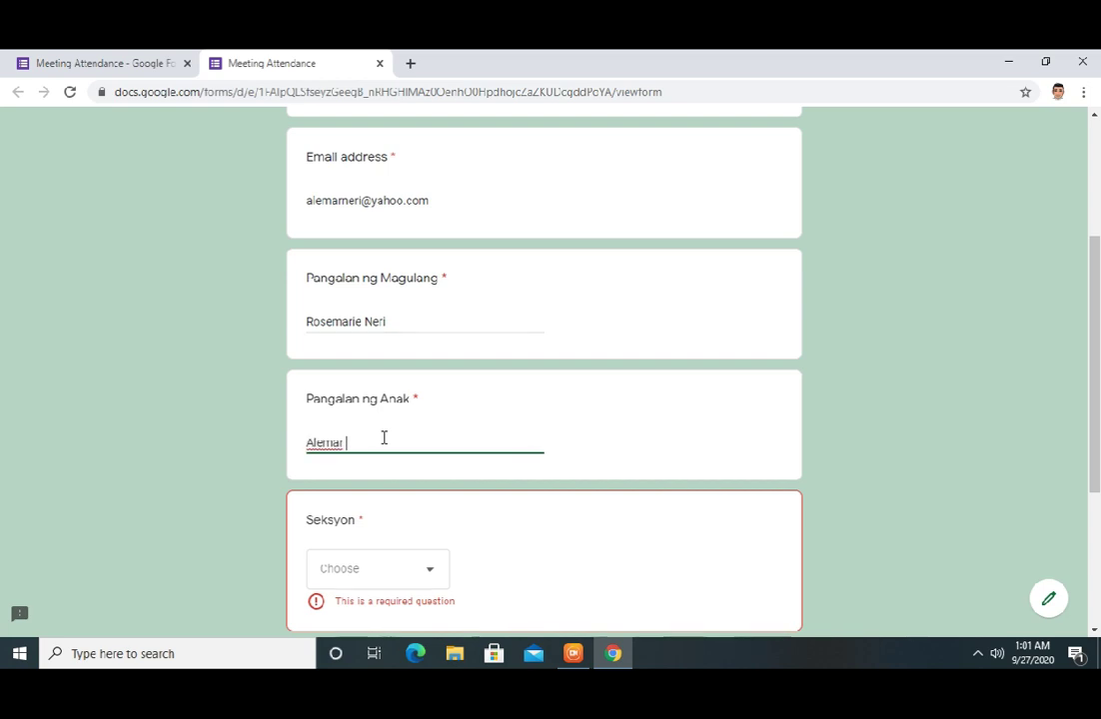
Choose Matiyaga for Seksyon, enter the cellphone number, and submit the test response
{"action": "left_click", "coordinate": [420, 578]}
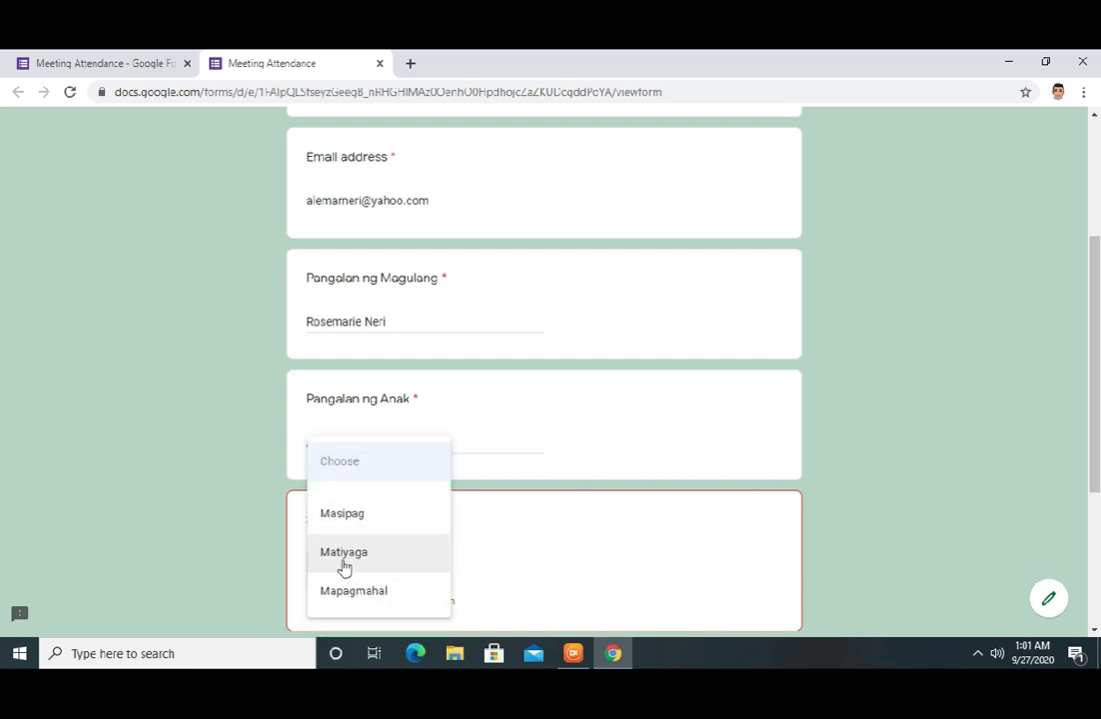
{"action": "left_click", "coordinate": [342, 565]}
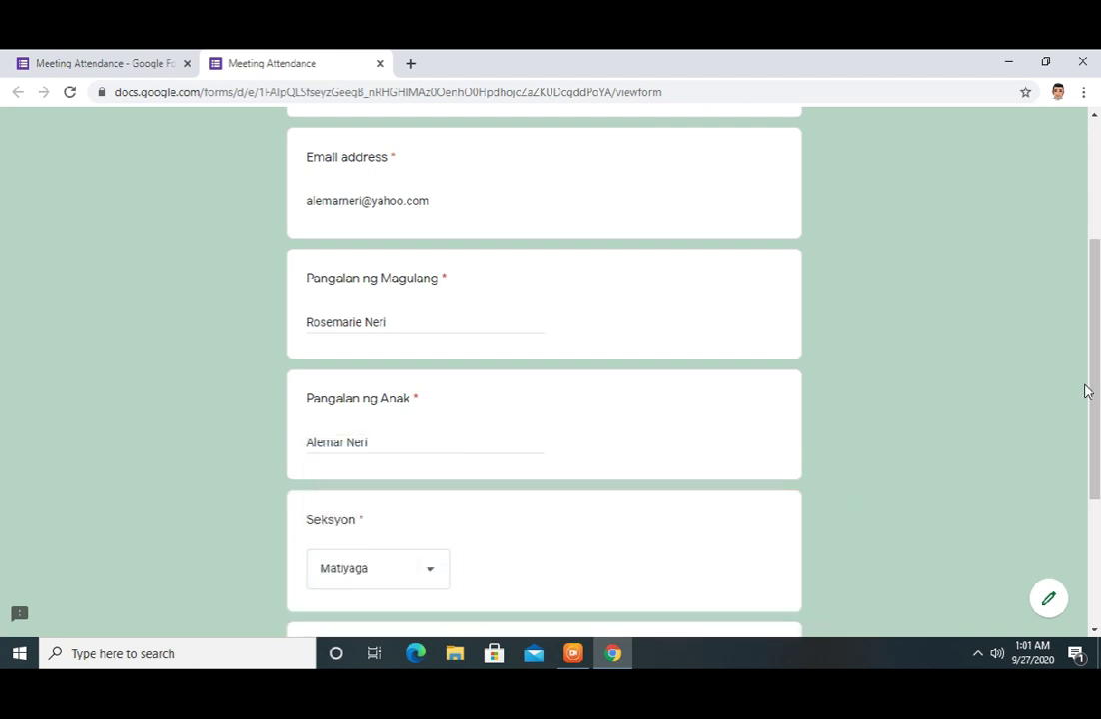
{"action": "left_click_drag", "start_coordinate": [1091, 392], "coordinate": [1091, 478]}
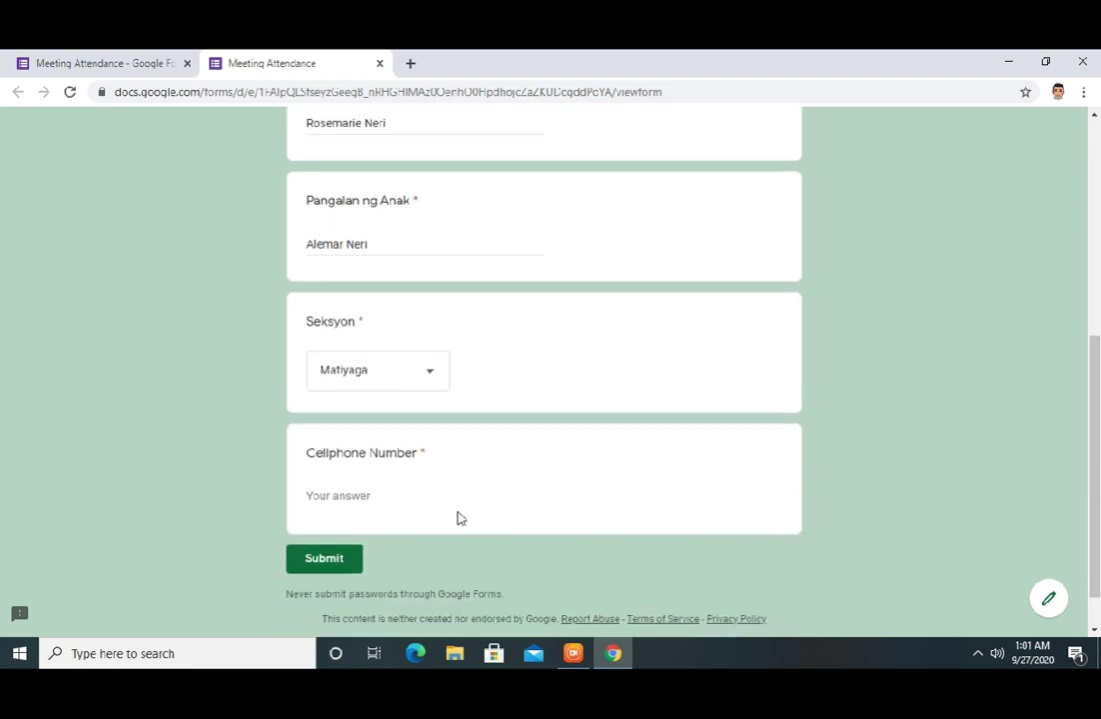
{"action": "left_click", "coordinate": [360, 497]}
{"action": "type", "text": "00123456789"}
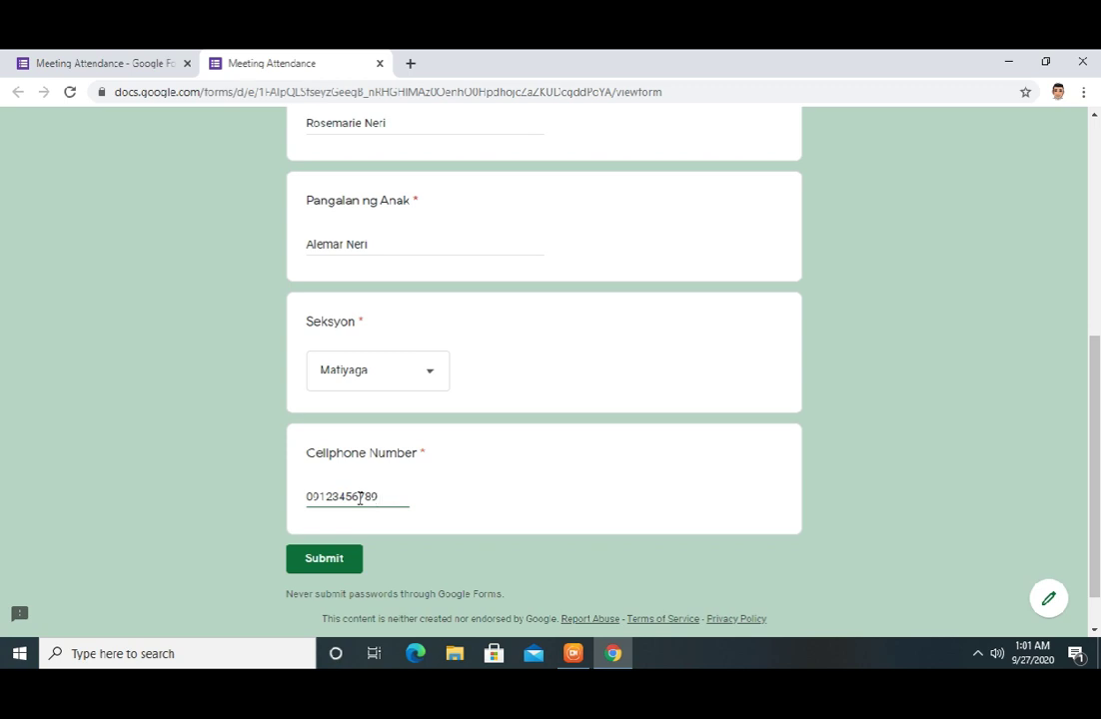
{"action": "left_click", "coordinate": [324, 561]}
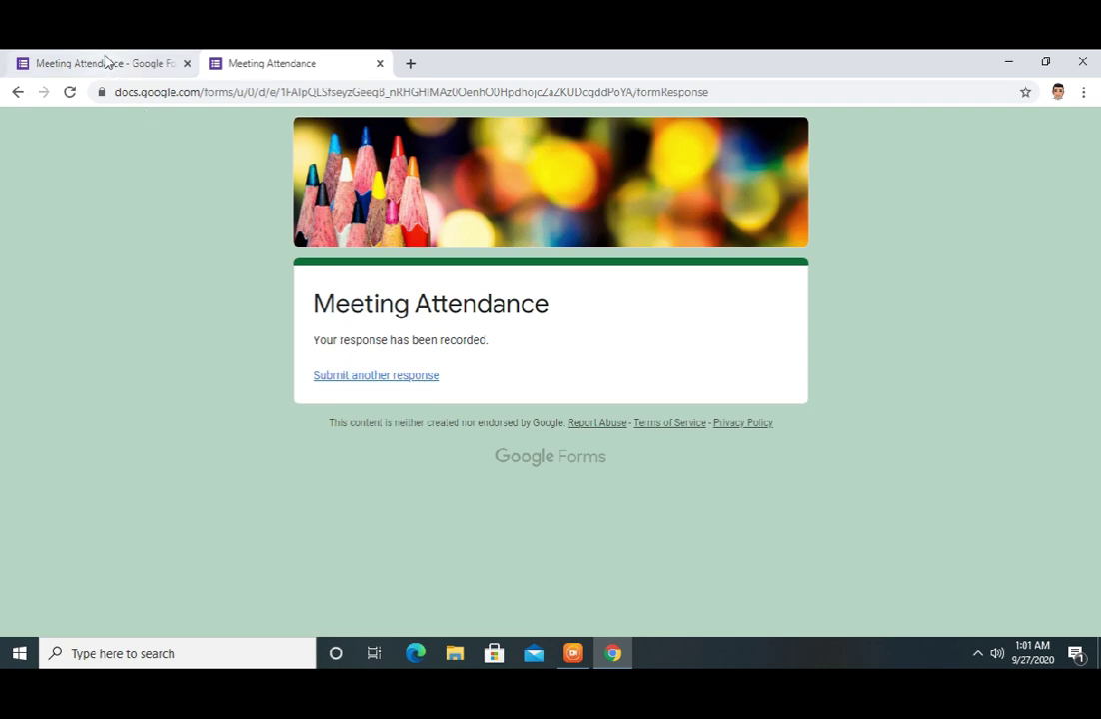
In the editor's Responses page, review the one response in Summary, Question and Individual views
{"action": "left_click", "coordinate": [107, 66]}
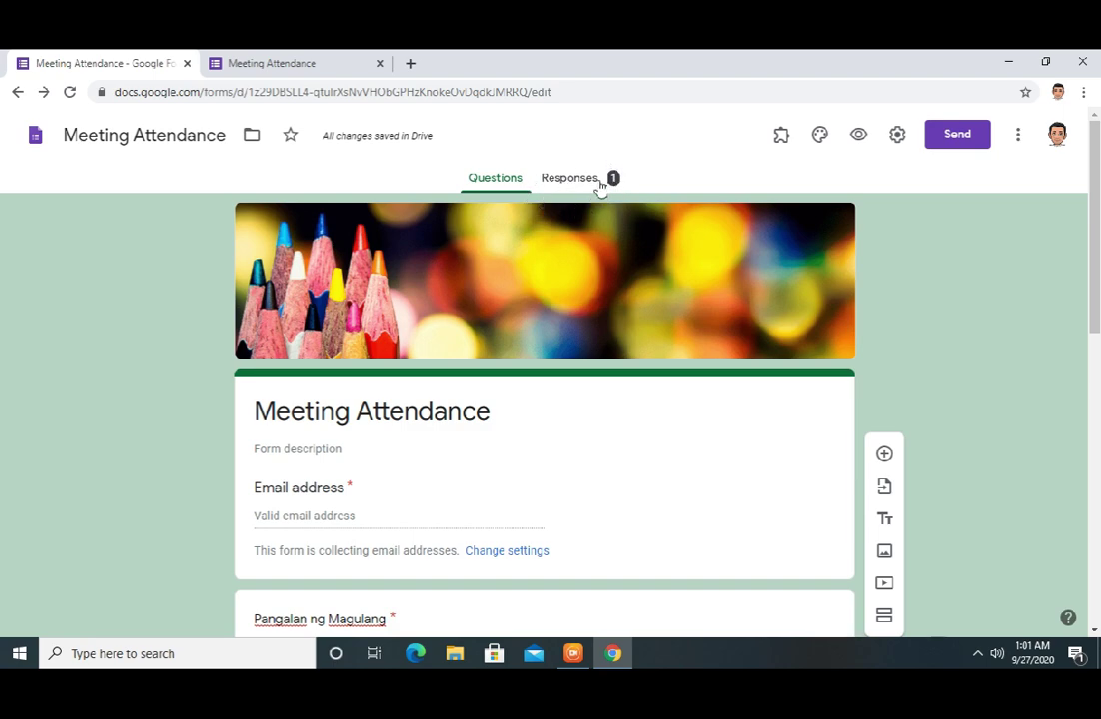
{"action": "left_click", "coordinate": [574, 180]}
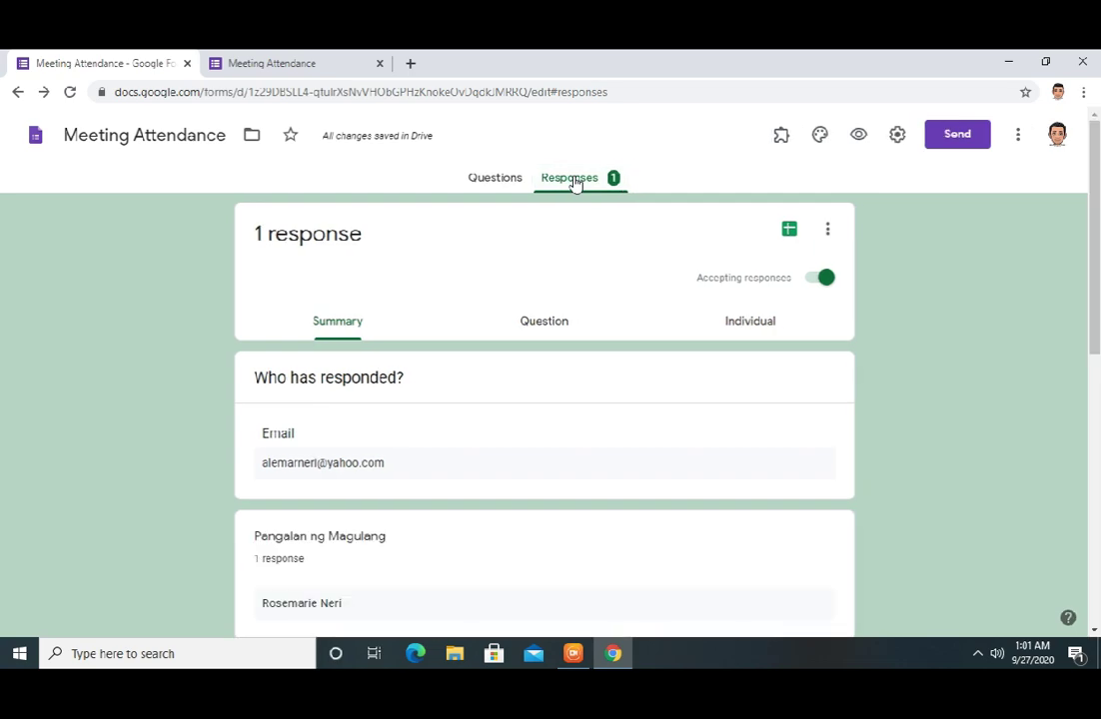
{"action": "scroll", "coordinate": [710, 547], "scroll_direction": "down", "scroll_amount": 4}
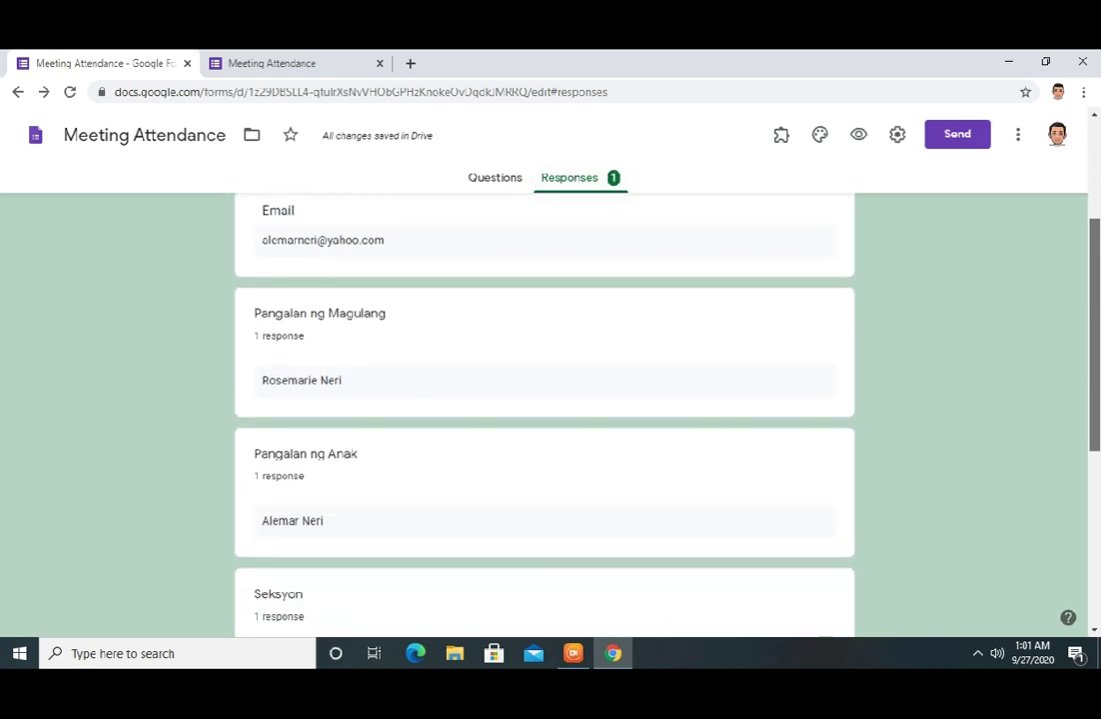
{"action": "scroll", "coordinate": [544, 415], "scroll_direction": "down", "scroll_amount": 5}
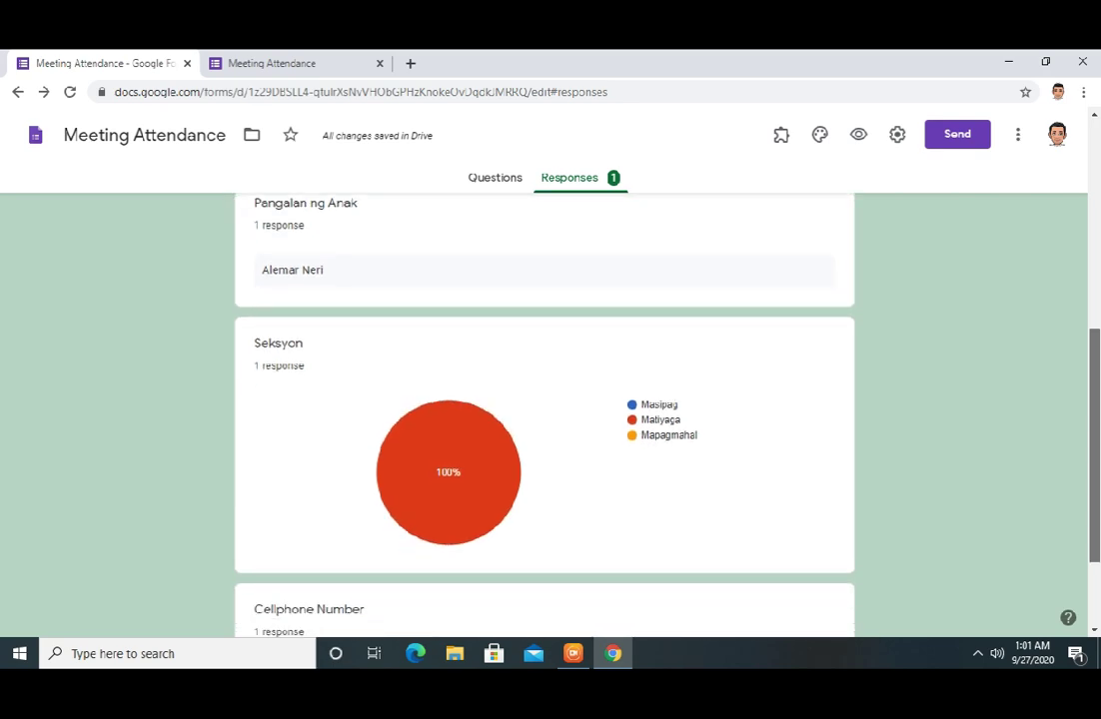
{"action": "scroll", "coordinate": [1095, 296], "scroll_direction": "up", "scroll_amount": 5}
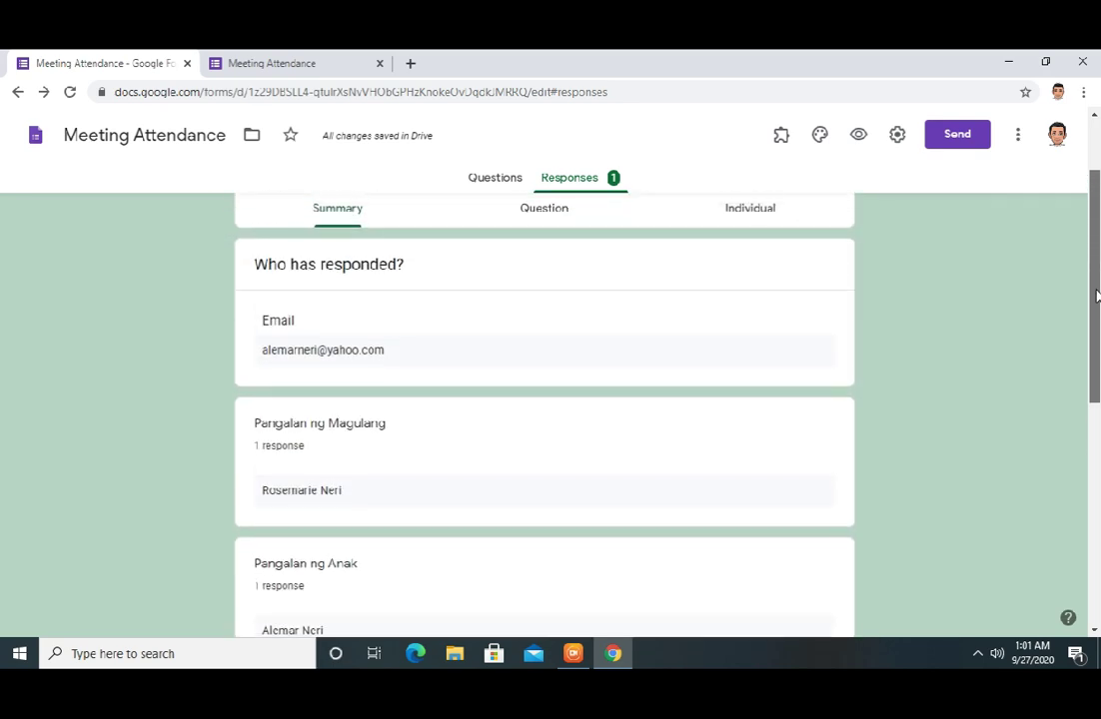
{"action": "scroll", "coordinate": [1096, 296], "scroll_direction": "up", "scroll_amount": 2}
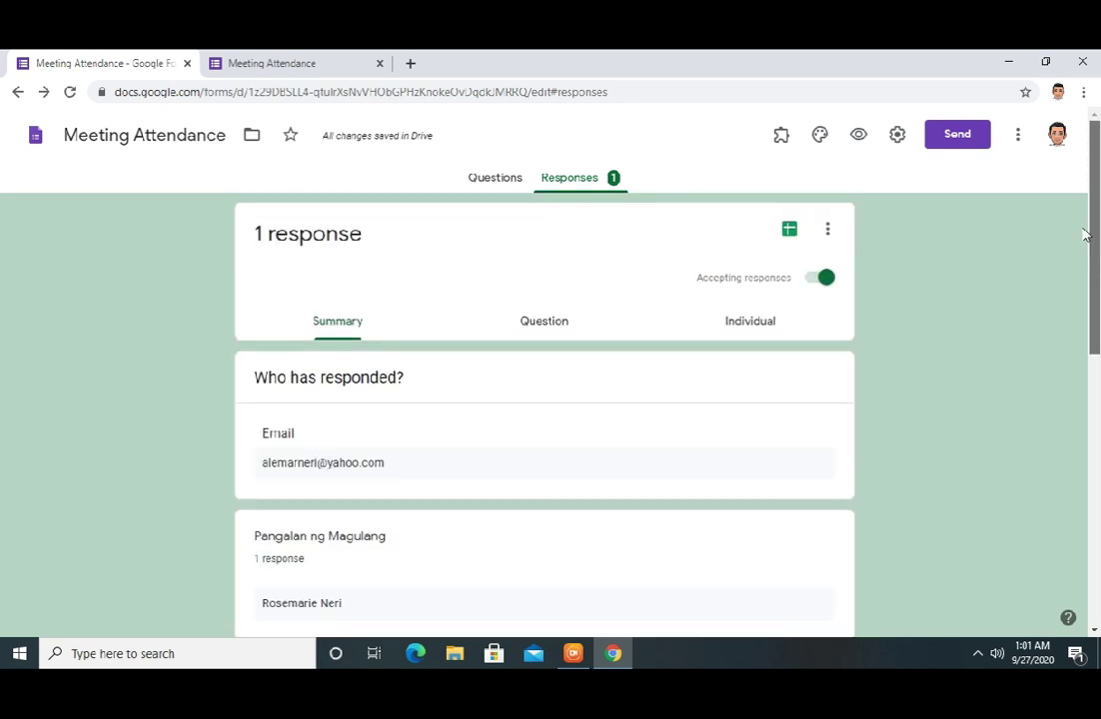
{"action": "left_click", "coordinate": [542, 321]}
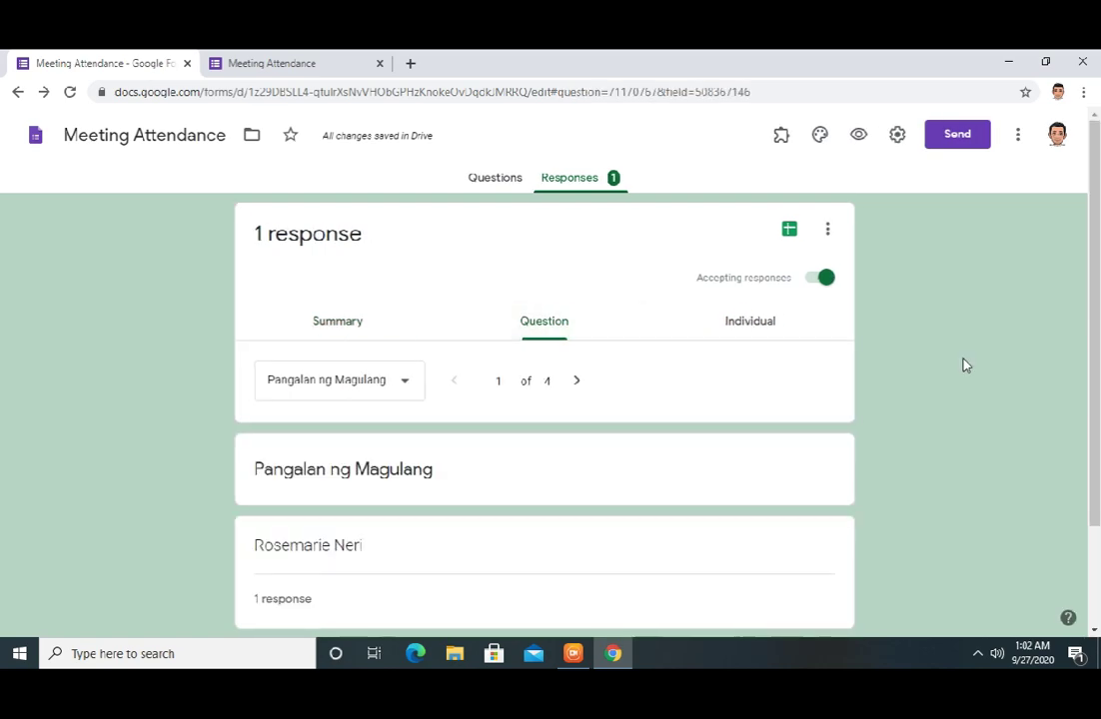
{"action": "left_click_drag", "start_coordinate": [1093, 300], "coordinate": [1044, 123]}
{"action": "left_click", "coordinate": [757, 325]}
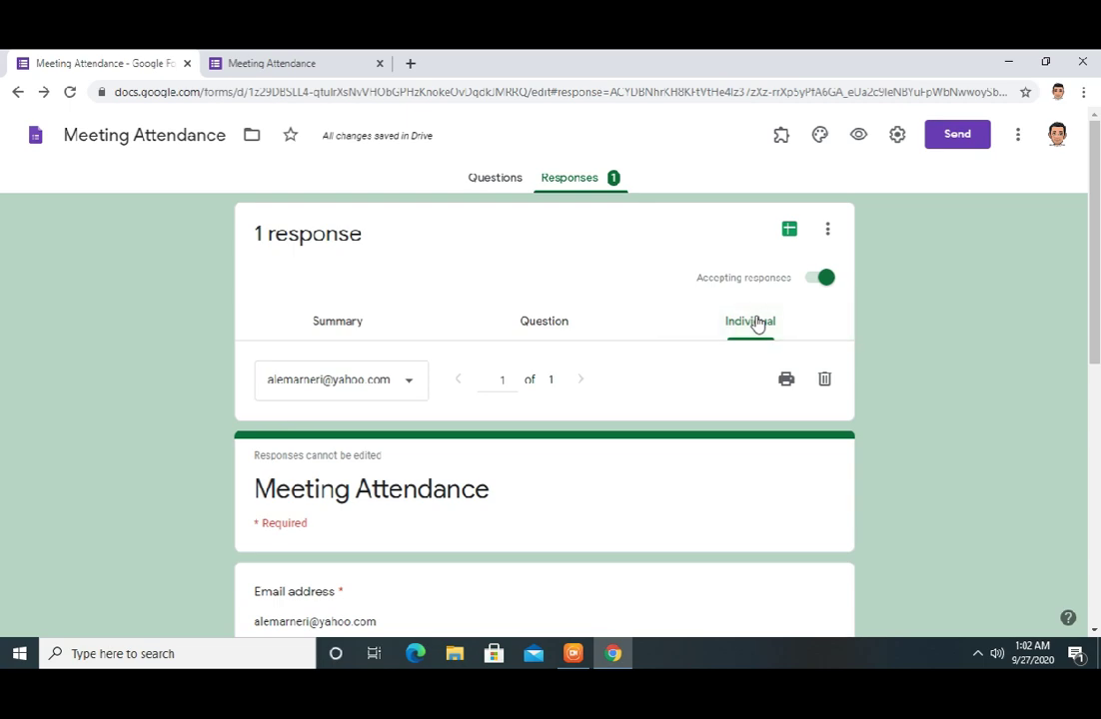
Create a new linked 'Meeting Attendance (Responses)' spreadsheet, then return to the form's Responses page
{"action": "left_click", "coordinate": [789, 231]}
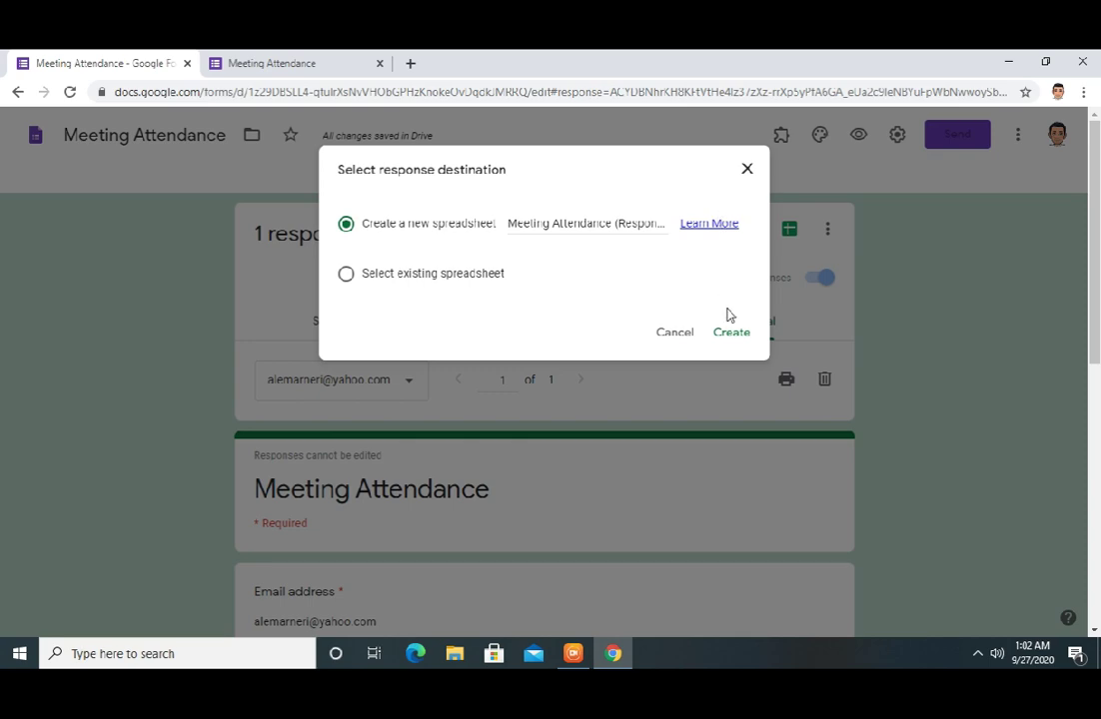
{"action": "left_click", "coordinate": [730, 339]}
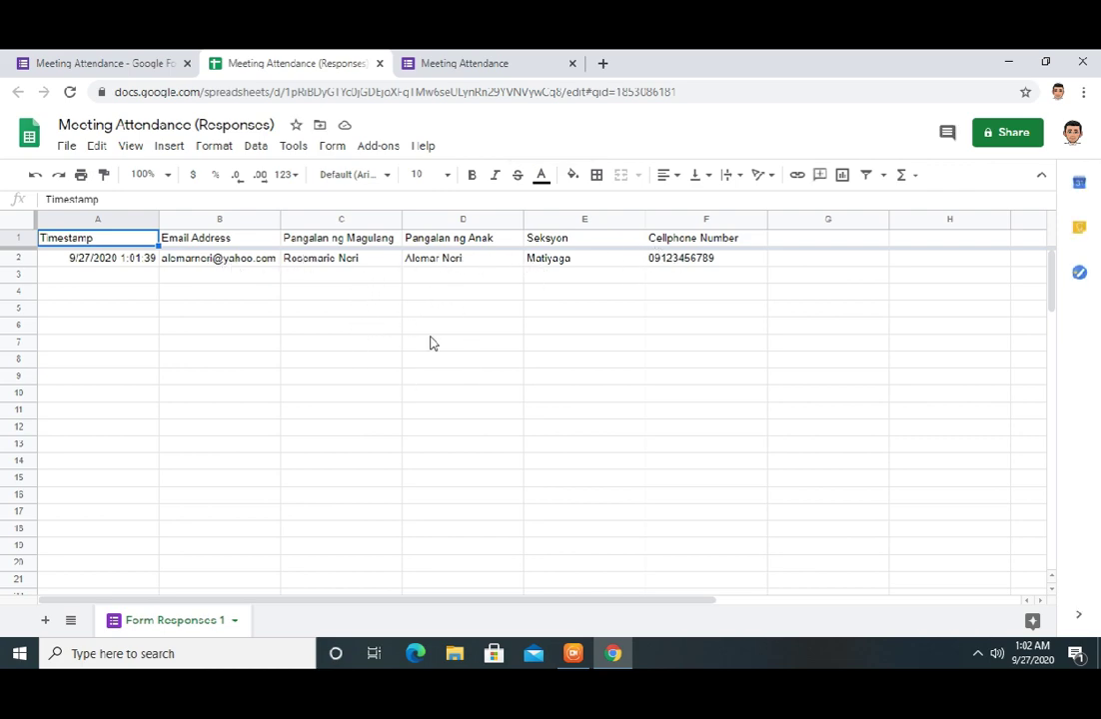
{"action": "key", "text": "ctrl+Page_Up"}
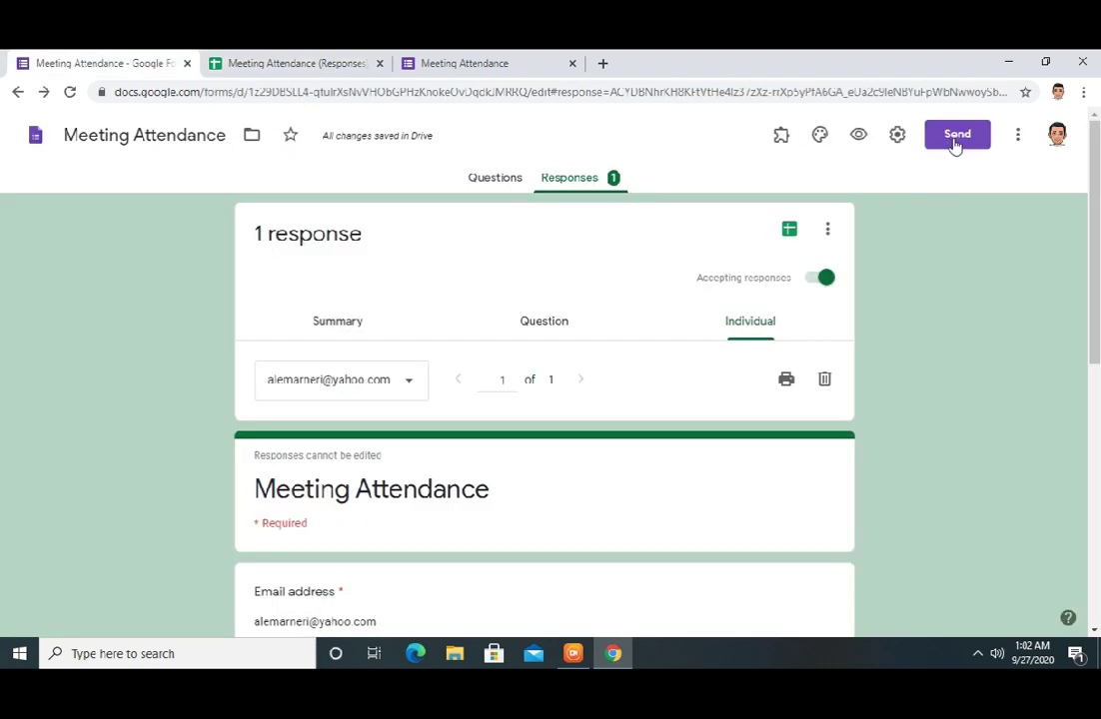
In Send form, switch to the Link option, tick Shorten URL, and copy the forms.gle link
{"action": "left_click", "coordinate": [955, 140]}
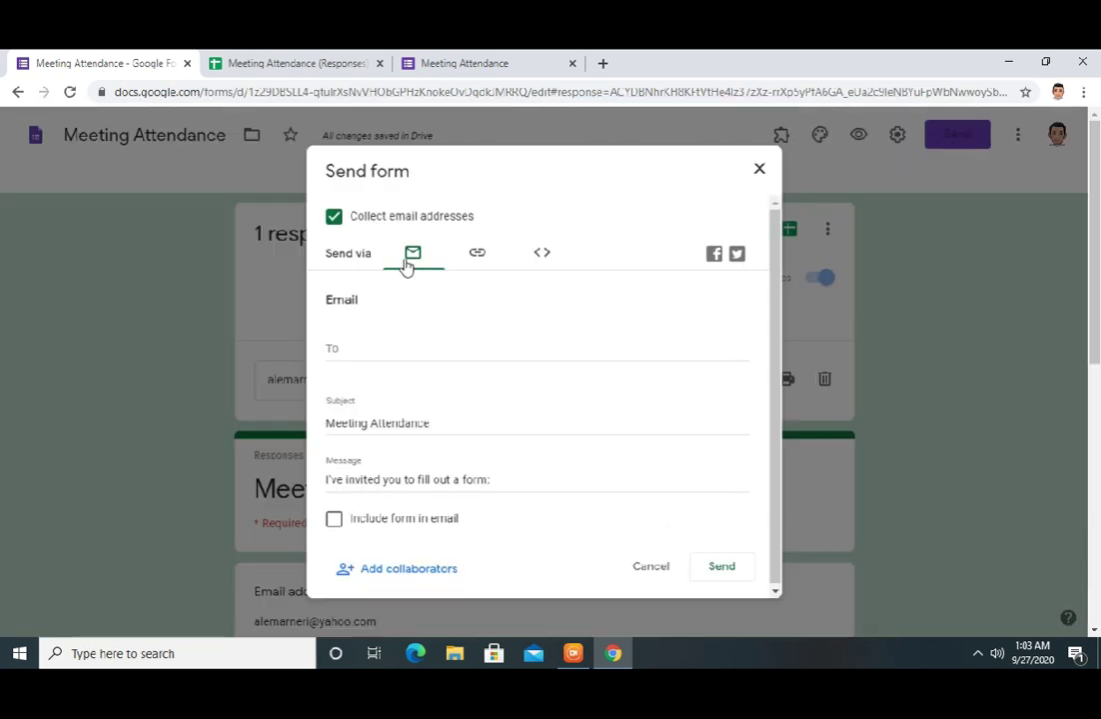
{"action": "left_click", "coordinate": [361, 350]}
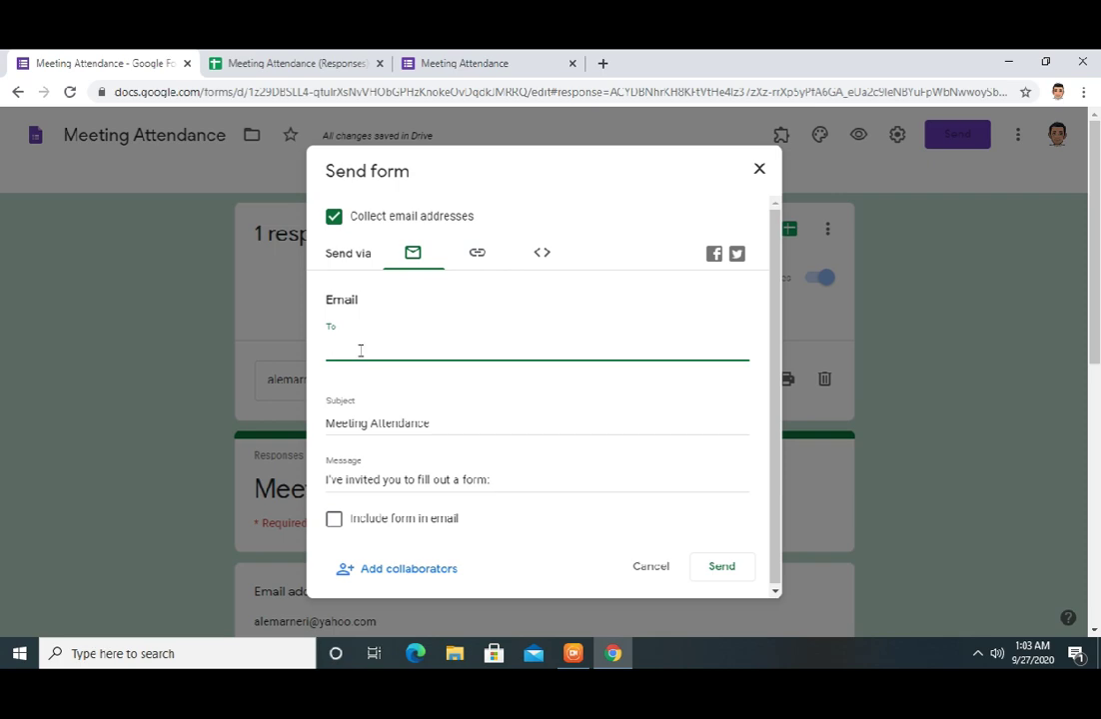
{"action": "left_click", "coordinate": [476, 264]}
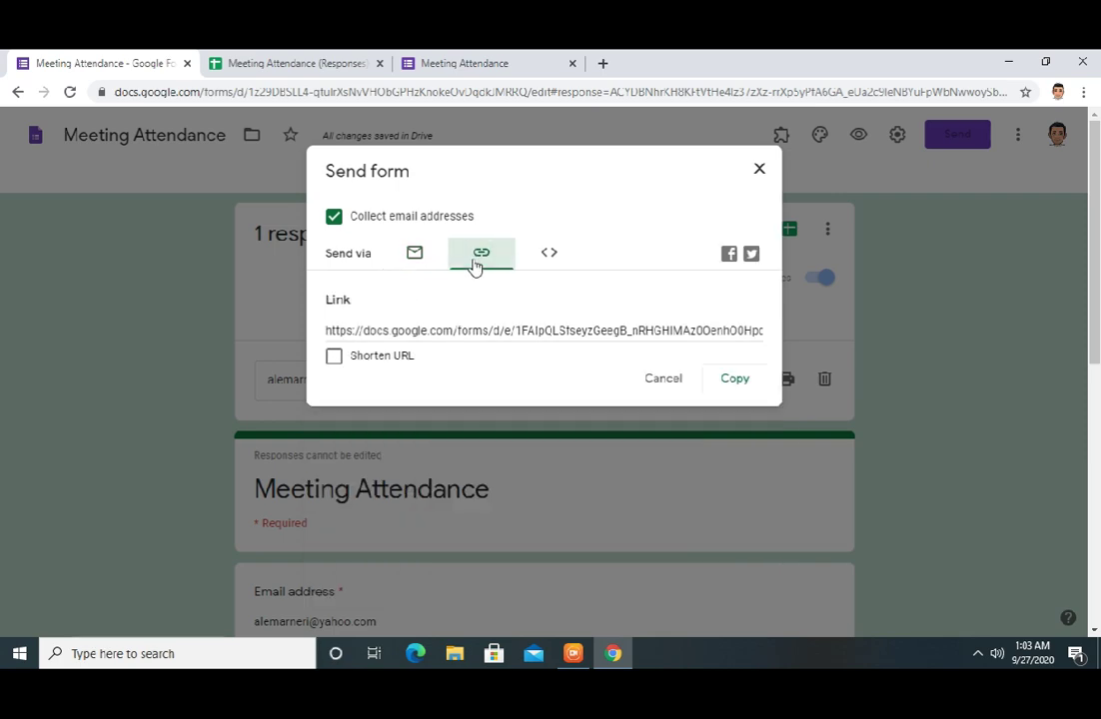
{"action": "left_click", "coordinate": [549, 256]}
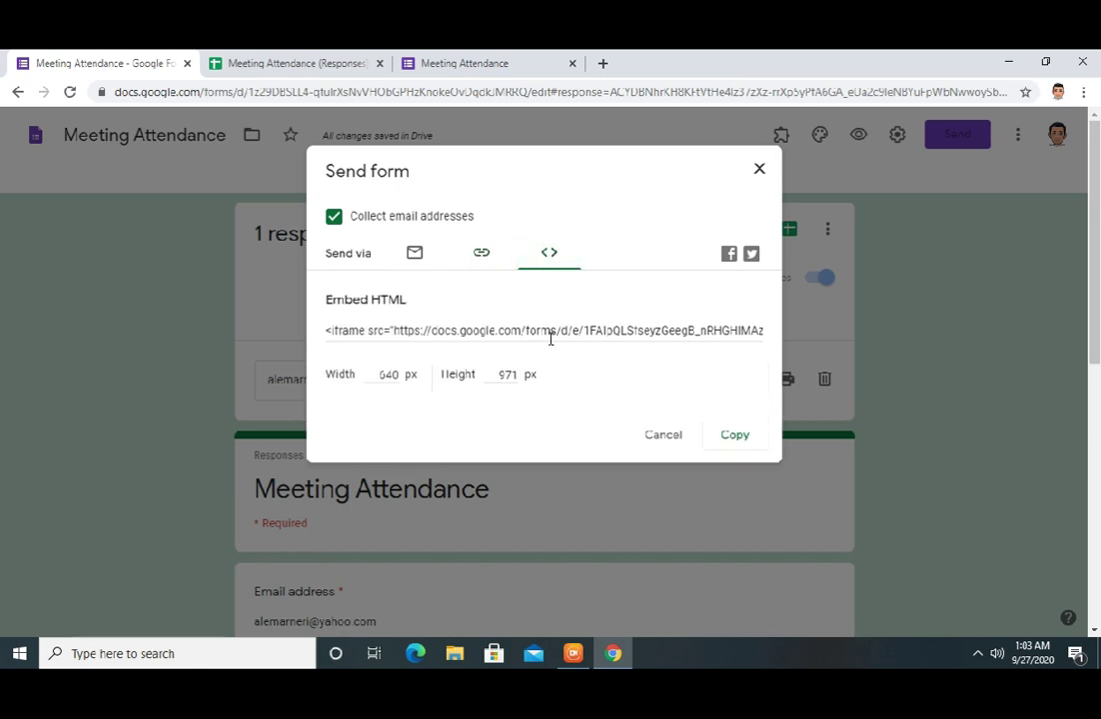
{"action": "left_click", "coordinate": [481, 262]}
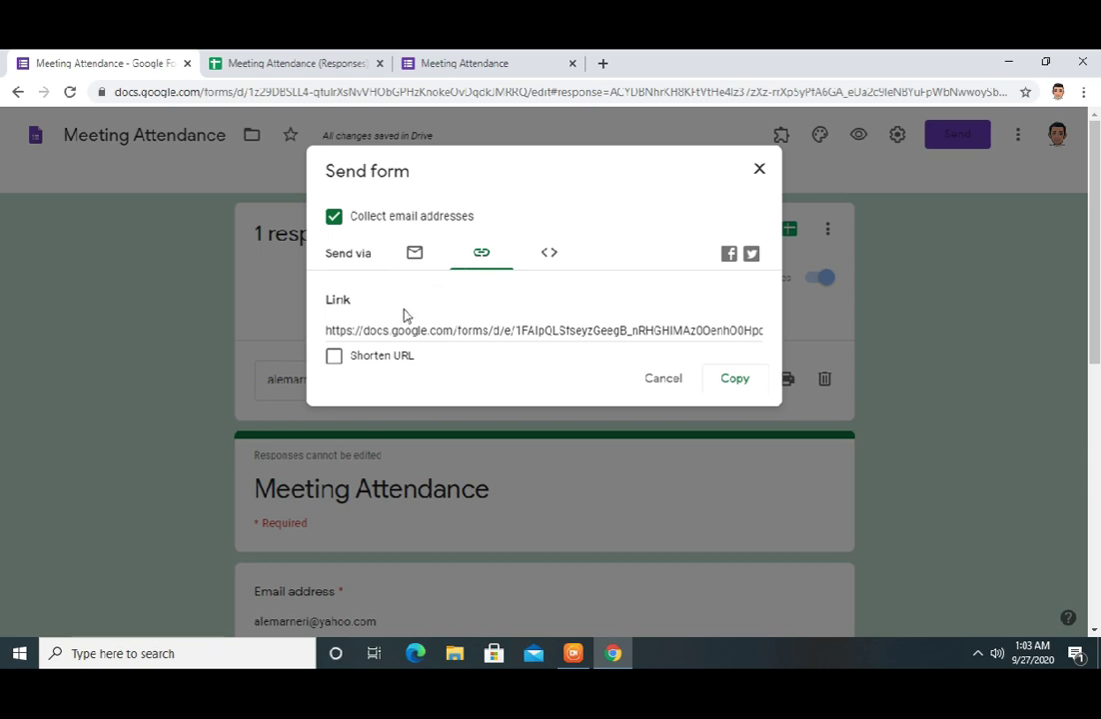
{"action": "left_click", "coordinate": [334, 357]}
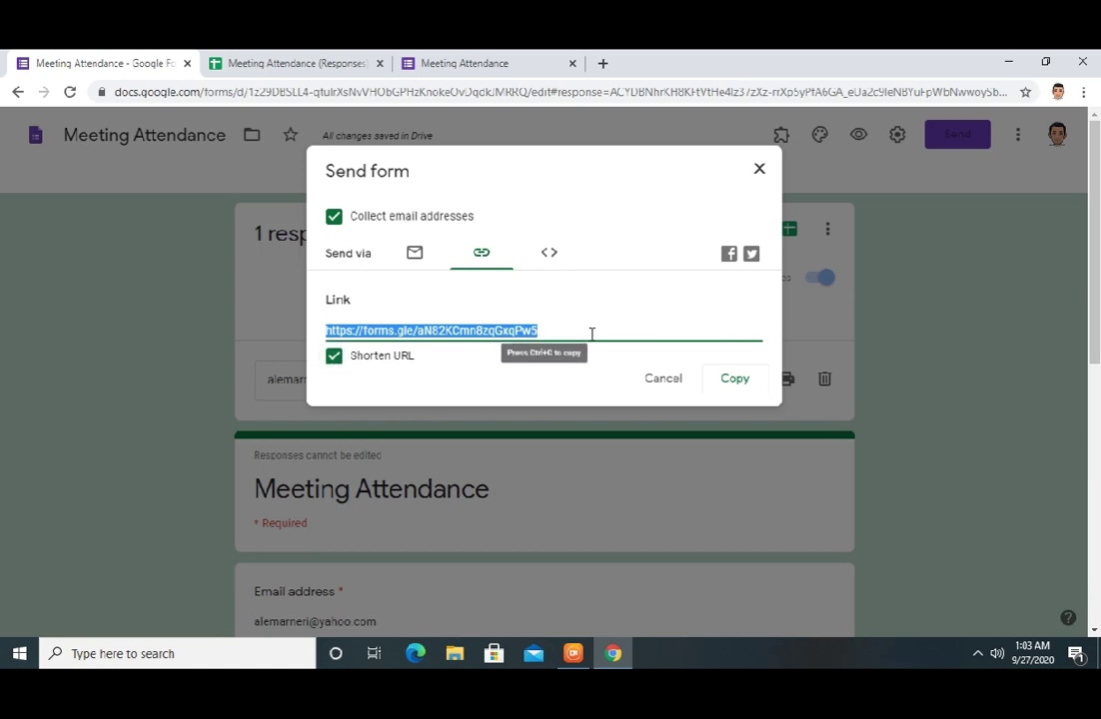
{"action": "left_click", "coordinate": [735, 380]}
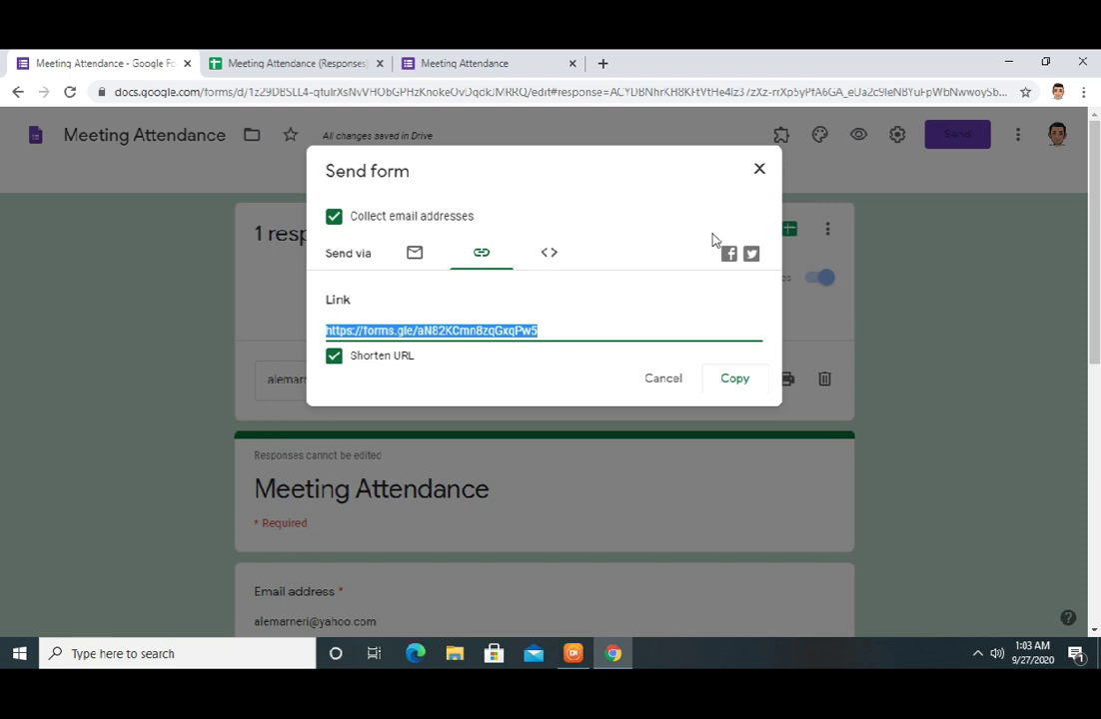
Load the copied forms.gle link in a new tab, scroll the live form, then return to the editor's Questions page
{"action": "left_click", "coordinate": [759, 170]}
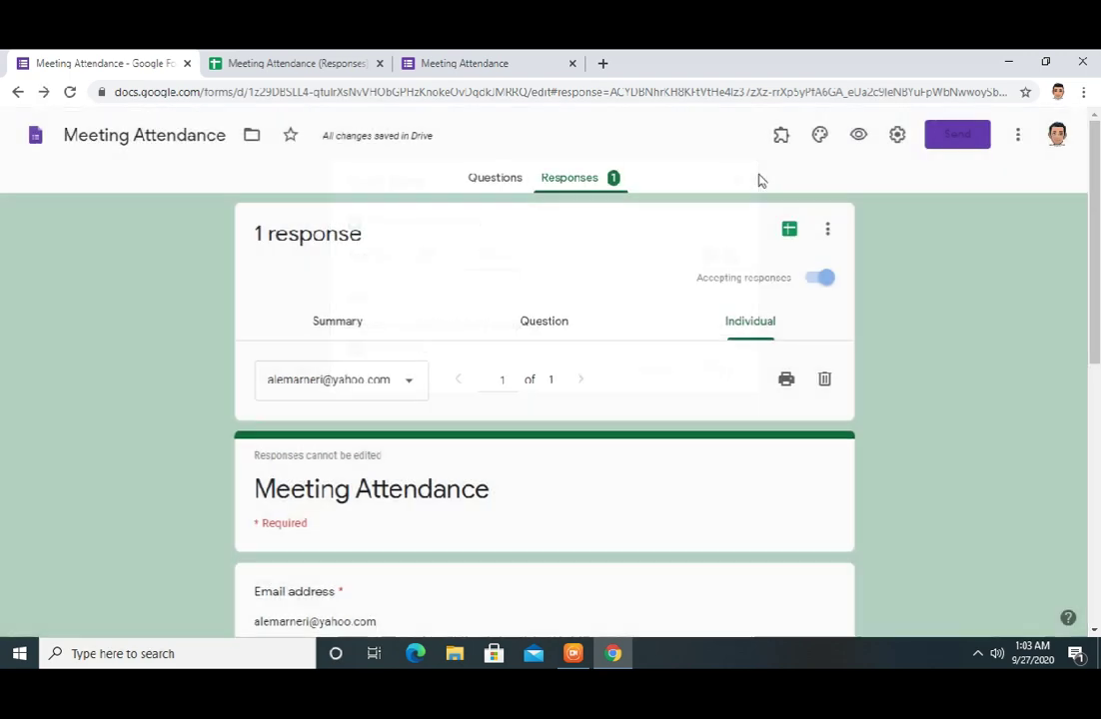
{"action": "left_click", "coordinate": [602, 64]}
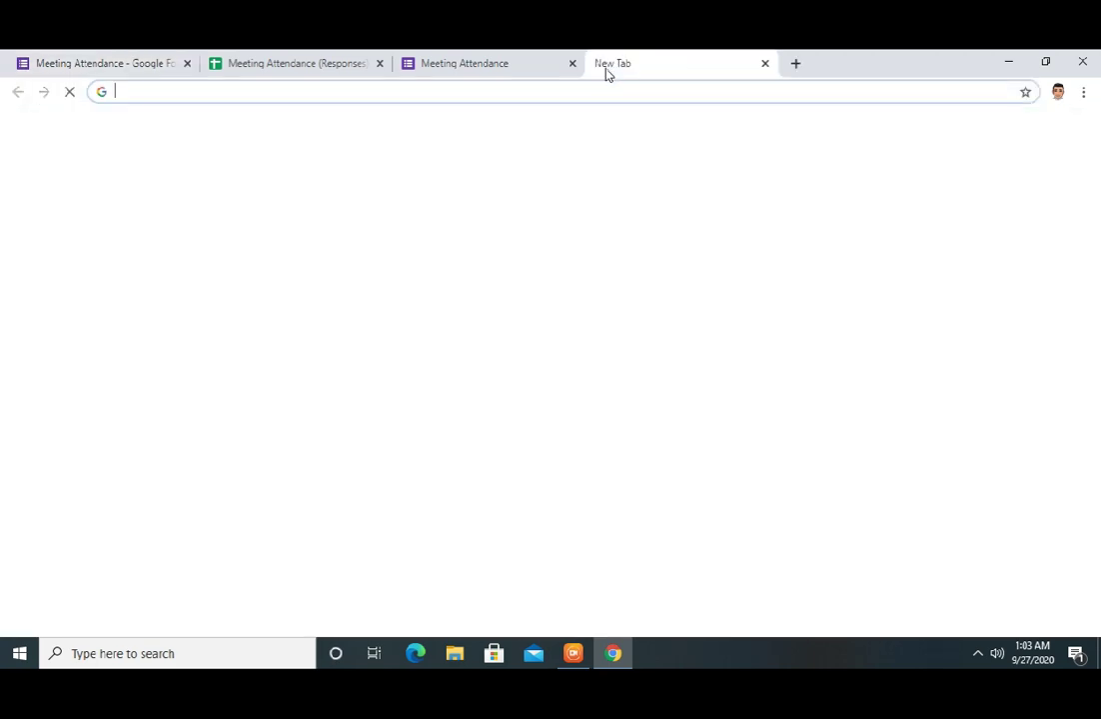
{"action": "left_click", "coordinate": [413, 91]}
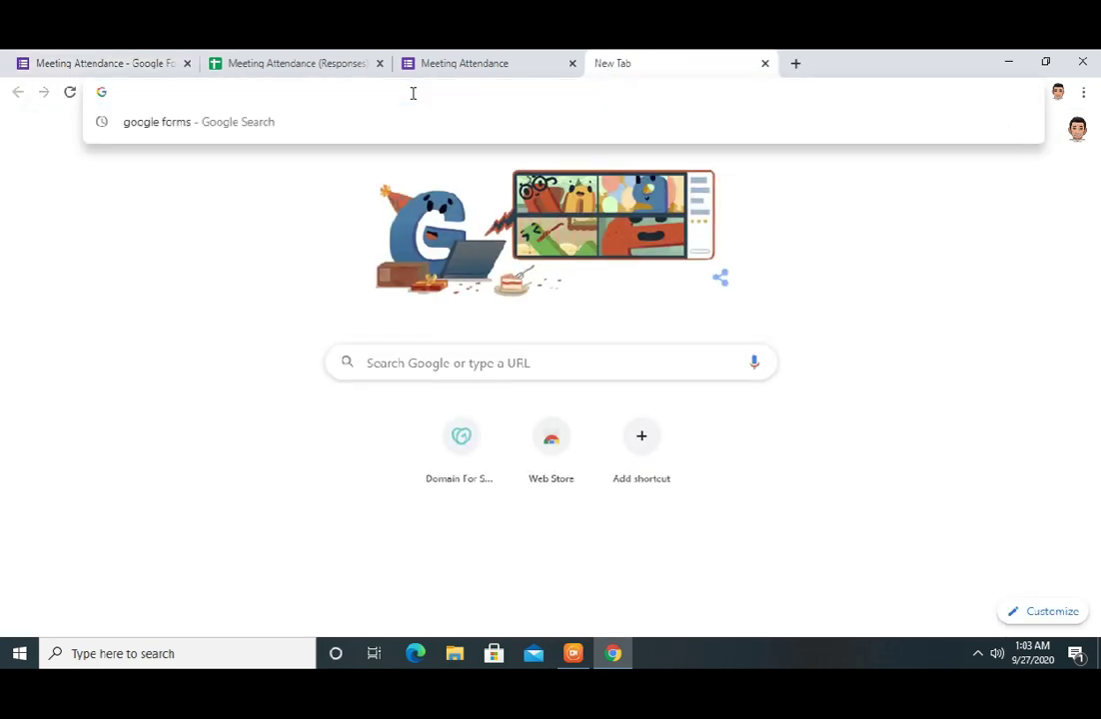
{"action": "key", "text": "ctrl+v"}
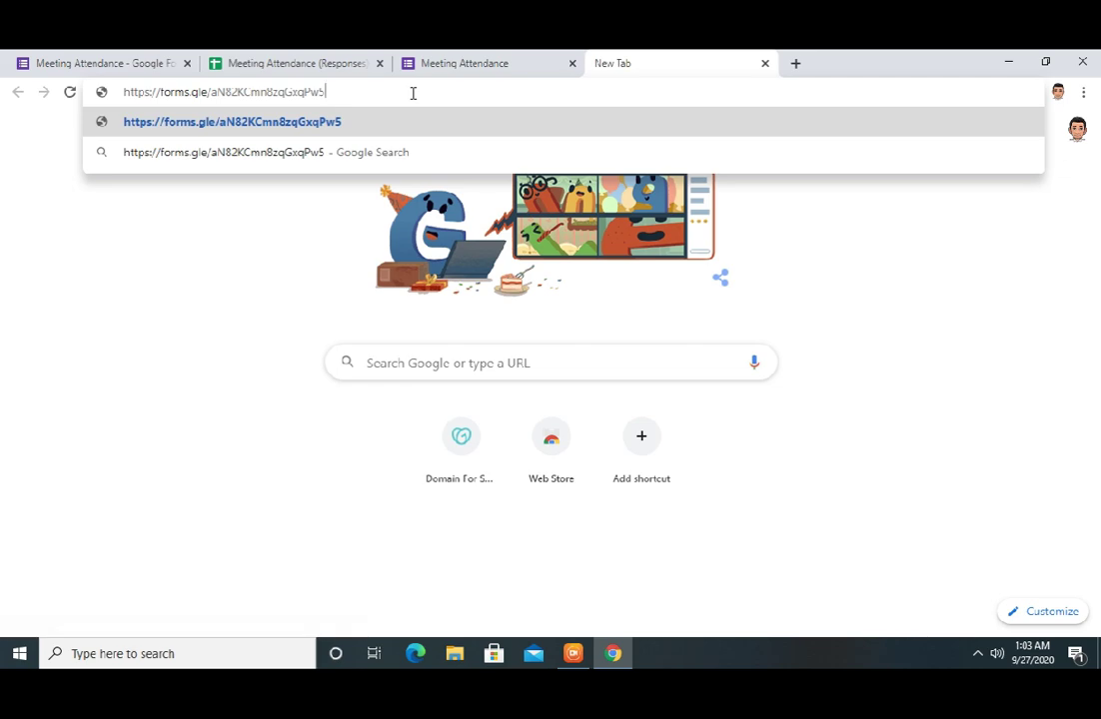
{"action": "key", "text": "Return"}
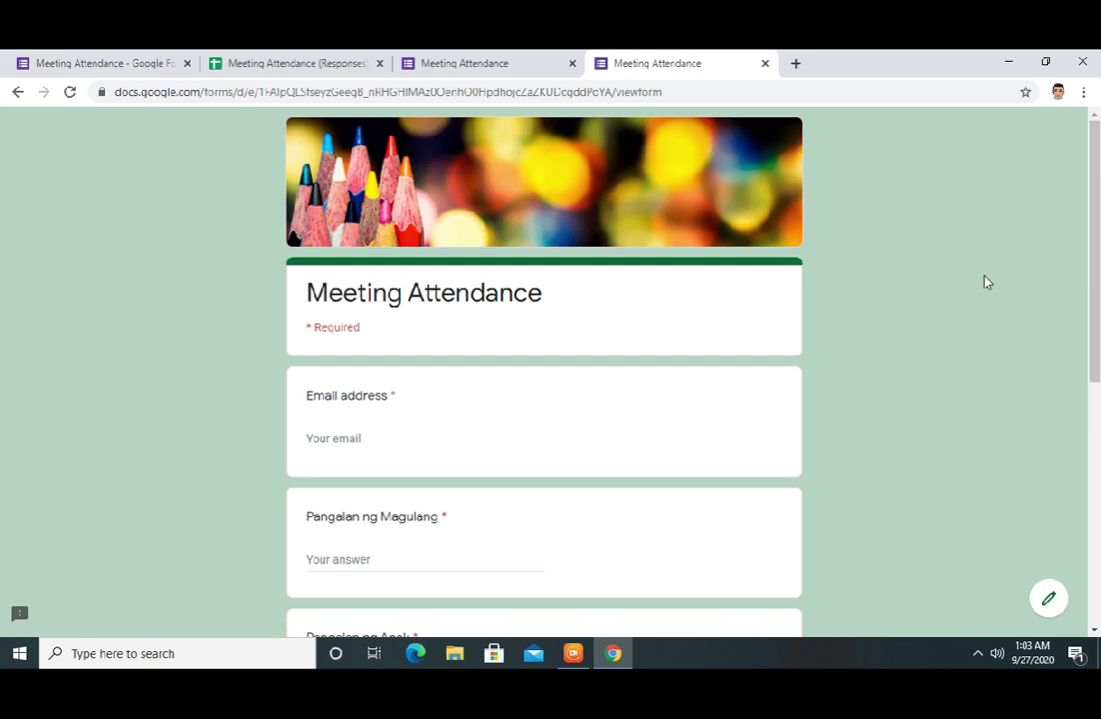
{"action": "scroll", "coordinate": [986, 283], "scroll_direction": "down", "scroll_amount": 5}
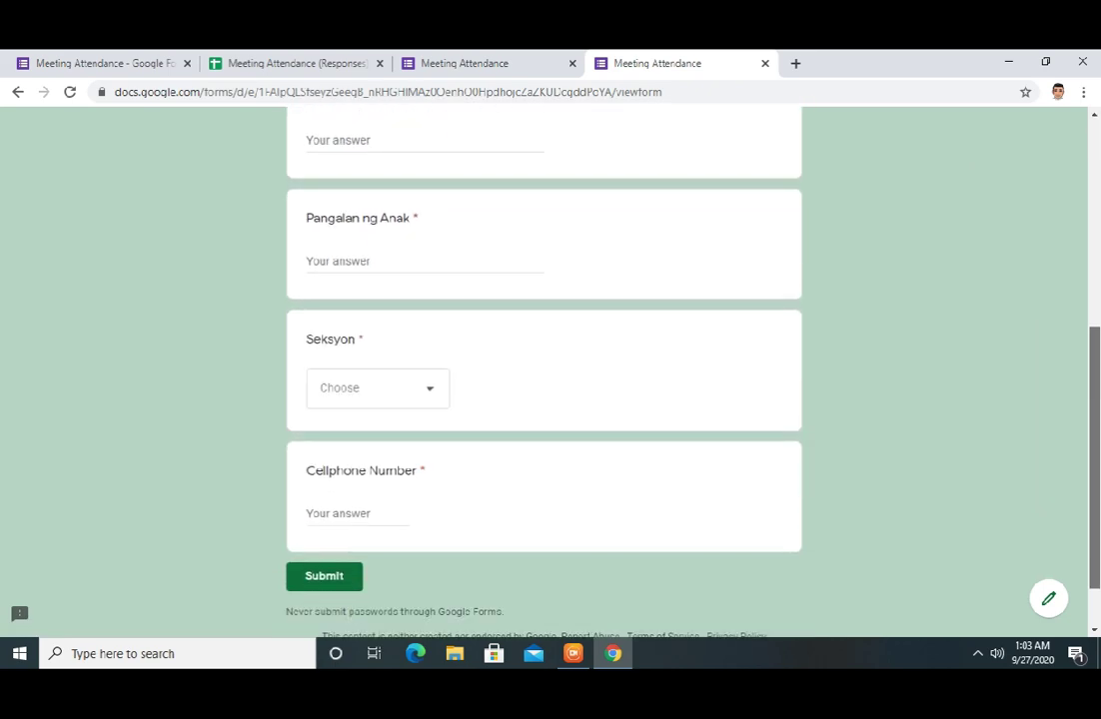
{"action": "left_click_drag", "start_coordinate": [1094, 484], "coordinate": [1096, 182]}
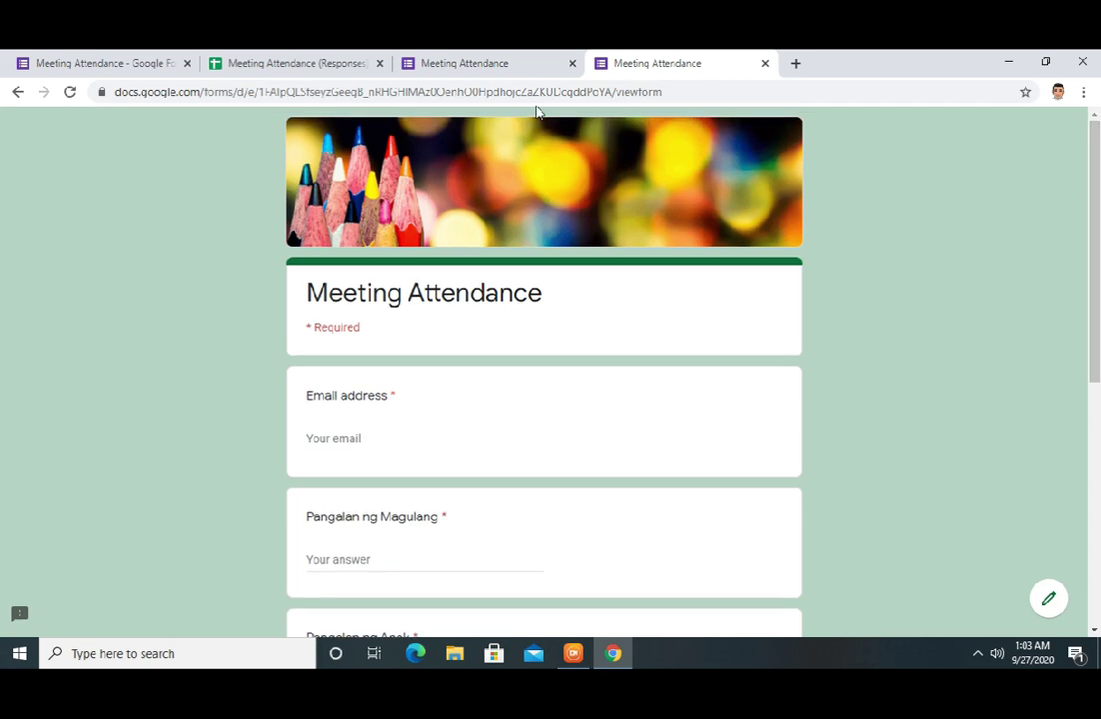
{"action": "left_click", "coordinate": [98, 67]}
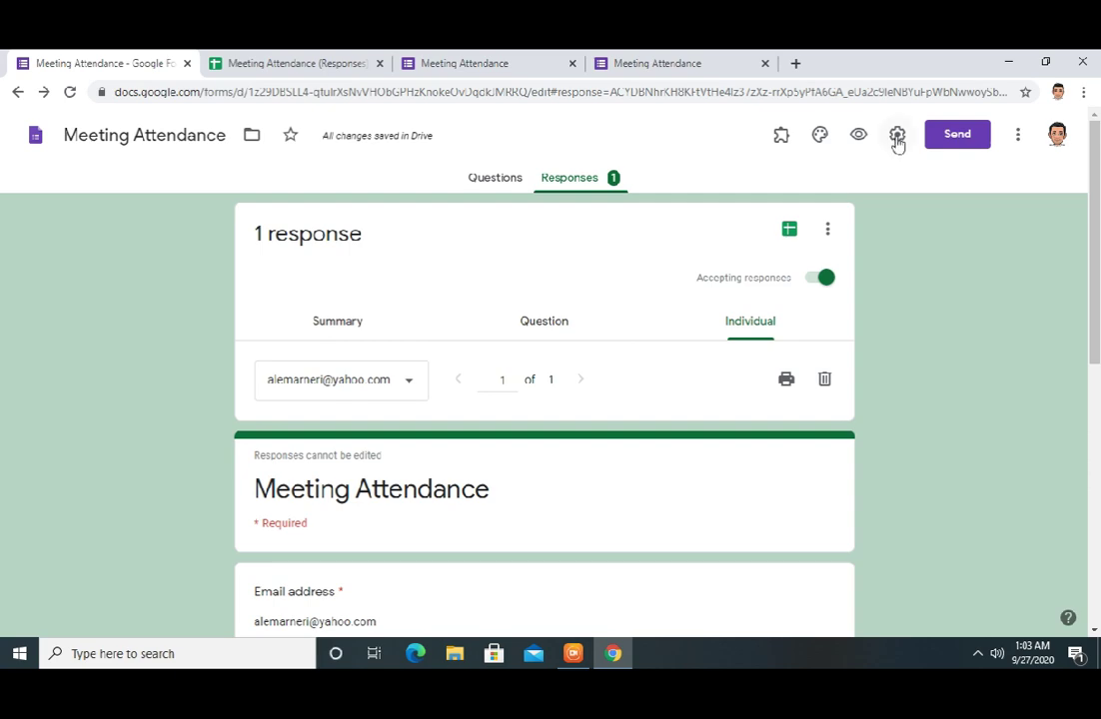
{"action": "left_click", "coordinate": [511, 186]}
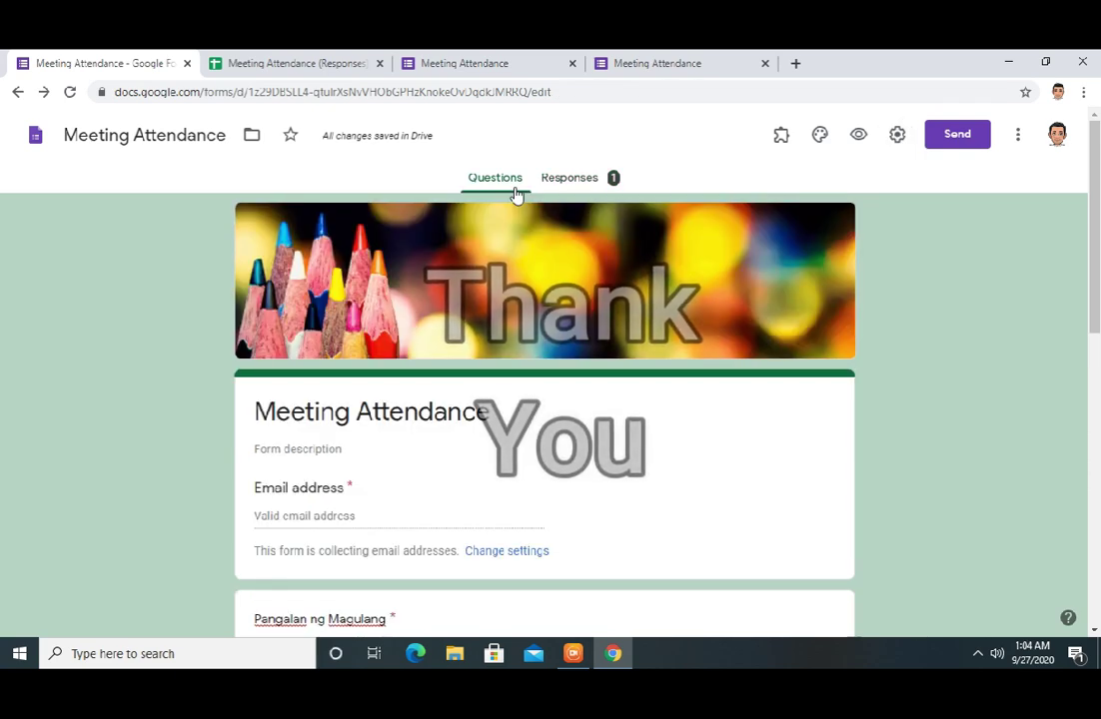